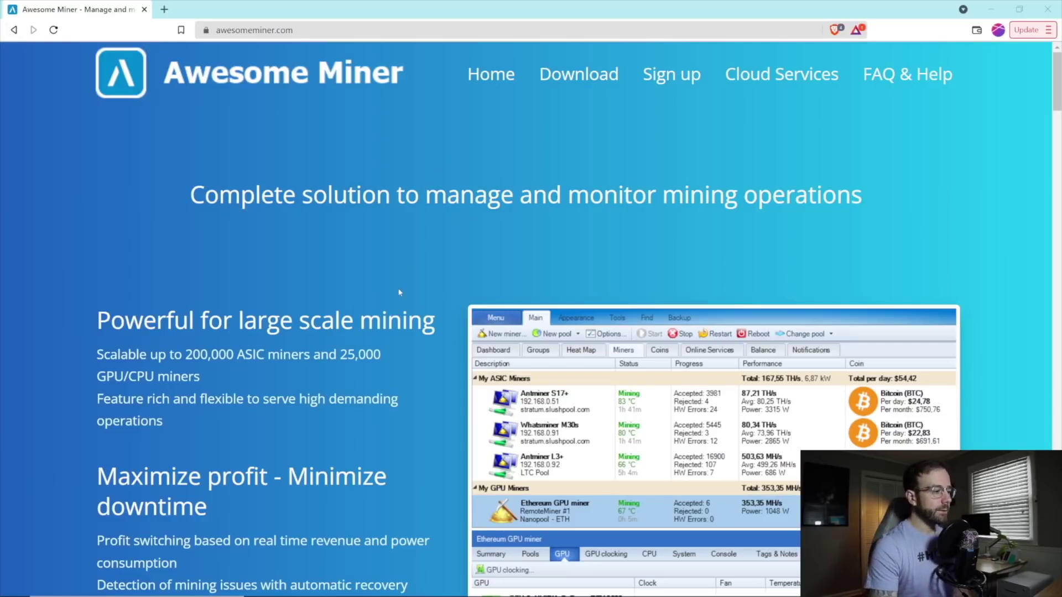
Scroll to the GPU MINING section, highlight the Profit switching heading, then continue to power-consumption features.
scroll(399, 292, "down", 2)
scroll(399, 292, "down", 1)
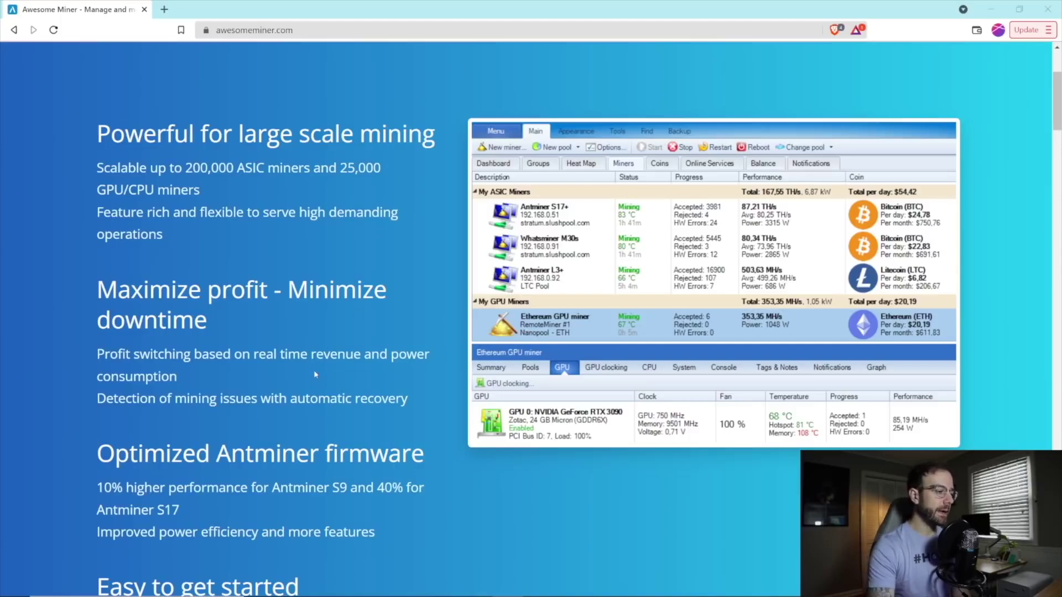
scroll(319, 371, "down", 12)
scroll(316, 375, "down", 2)
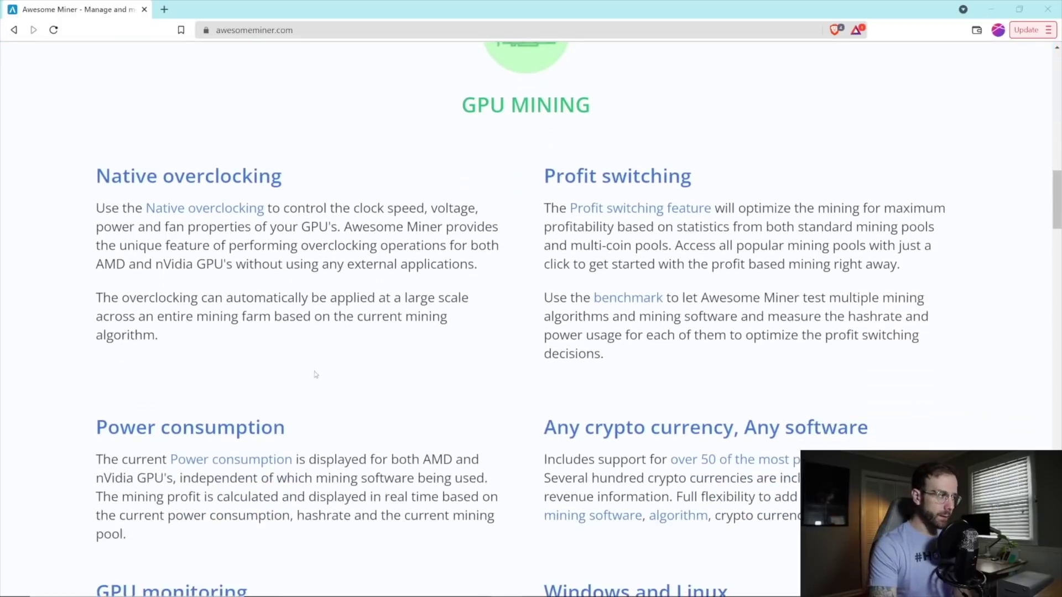
scroll(315, 375, "down", 1)
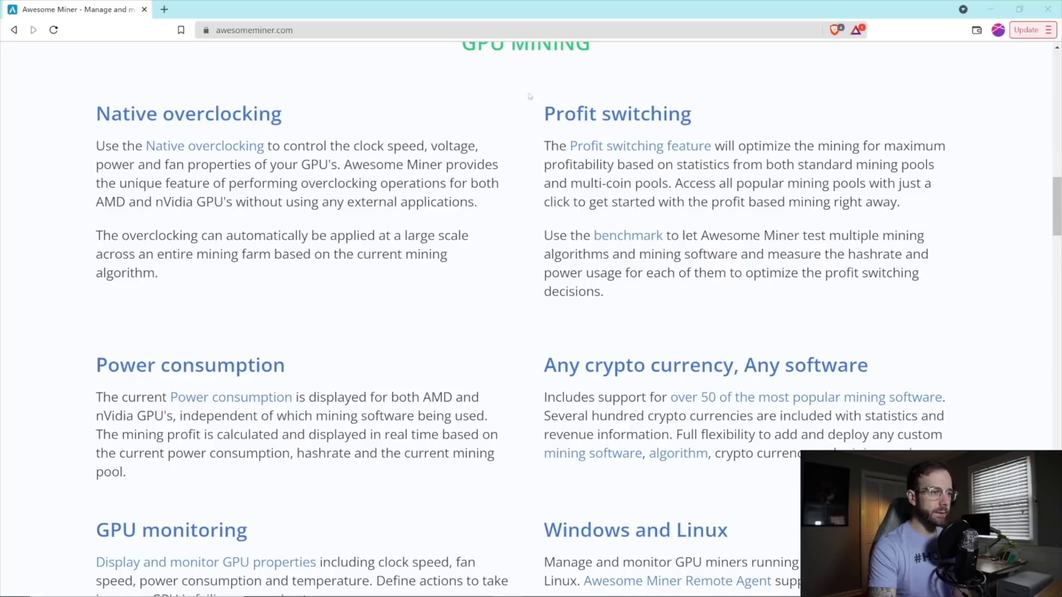
left_click_drag(544, 114, 691, 114)
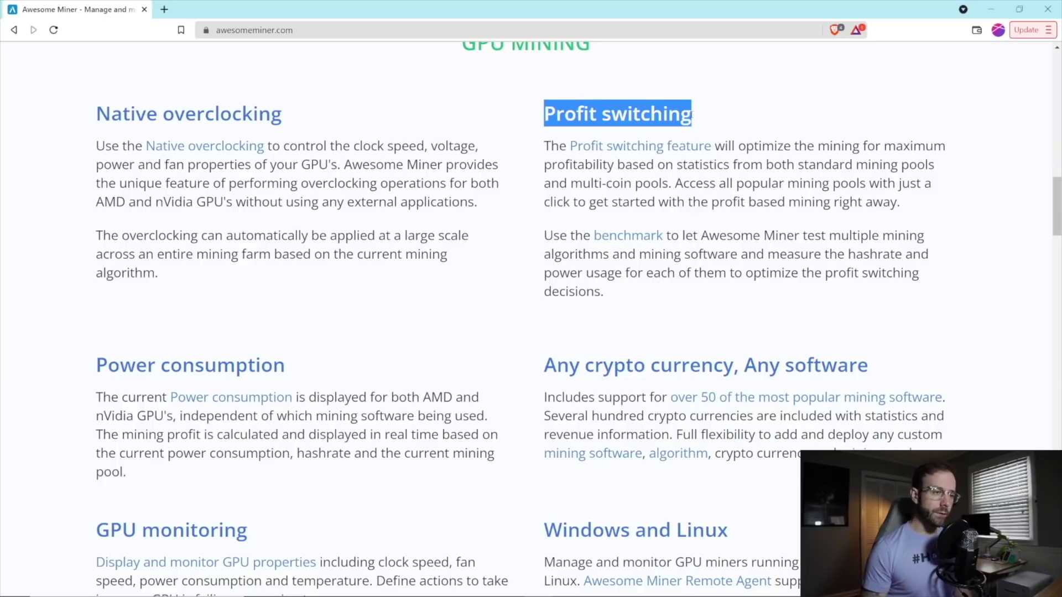
left_click(722, 114)
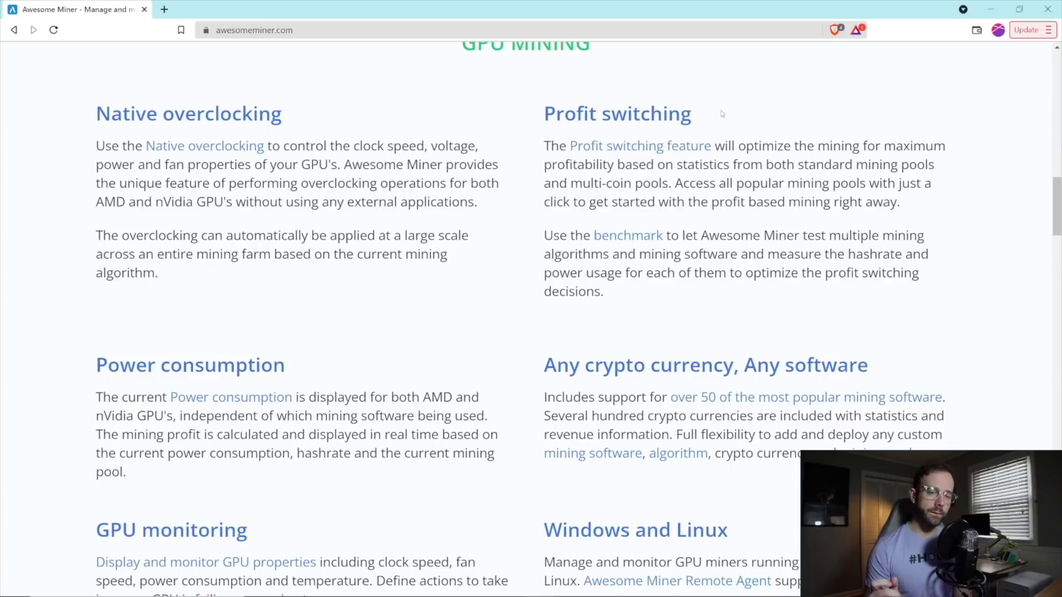
scroll(462, 347, "down", 3)
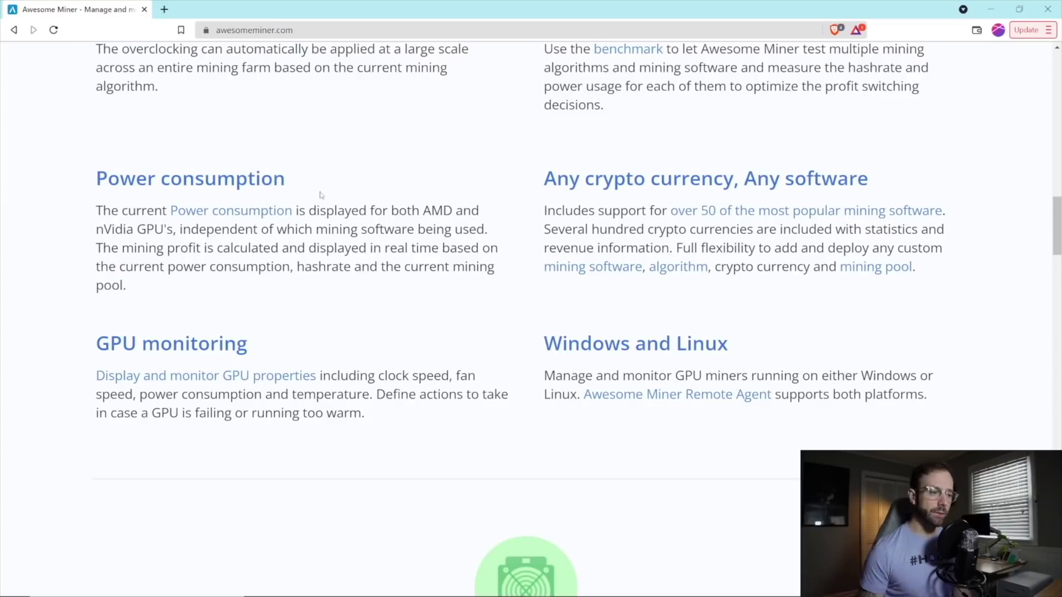
Scroll through ASIC MINING and Web interface / Cloud Services, then back to the homepage top.
scroll(475, 318, "down", 6)
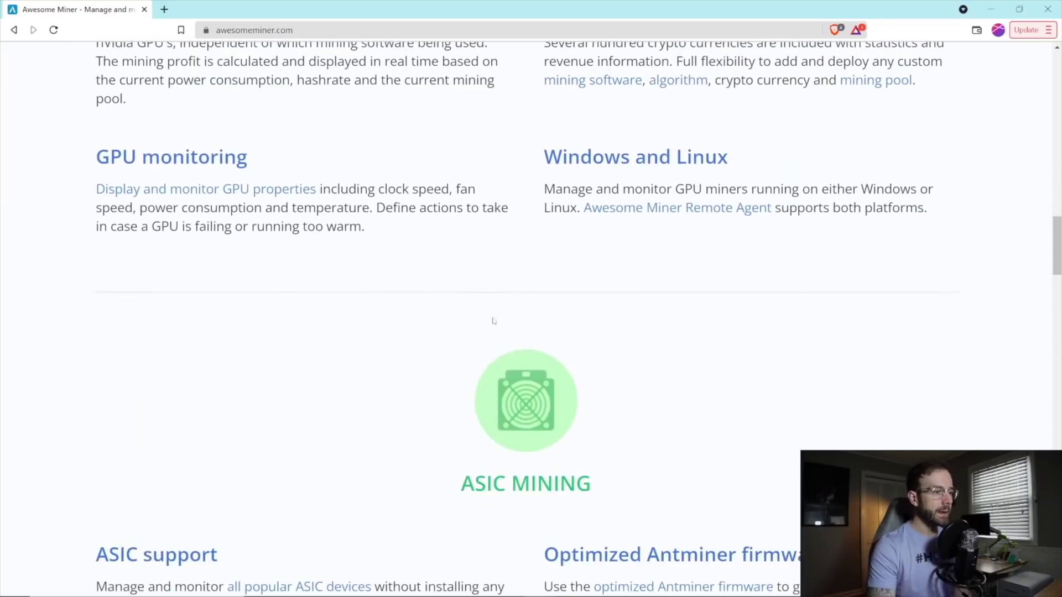
scroll(480, 360, "up", 6)
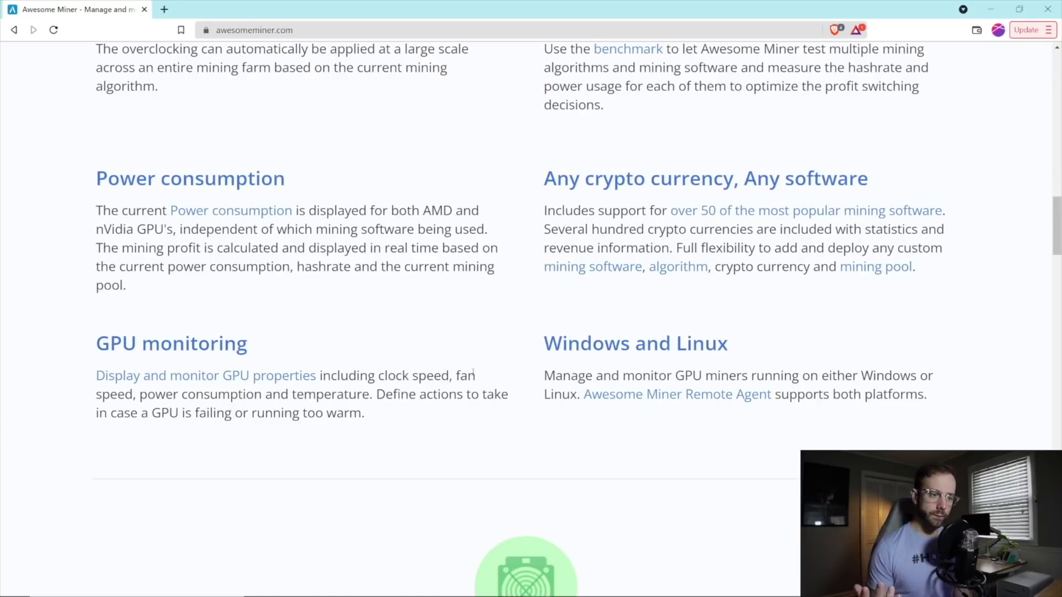
scroll(458, 371, "down", 10)
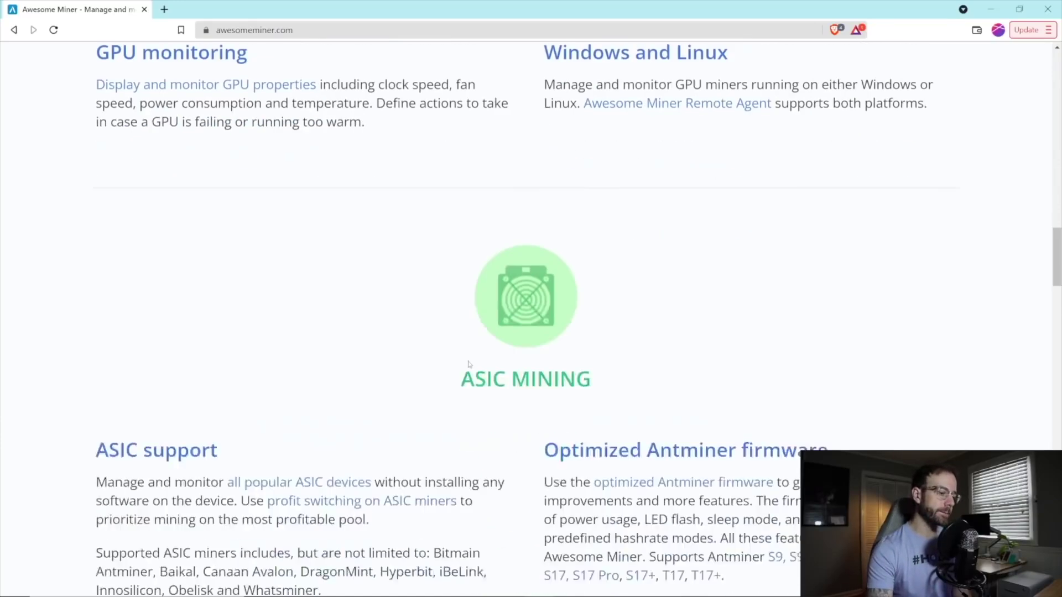
scroll(468, 364, "down", 12)
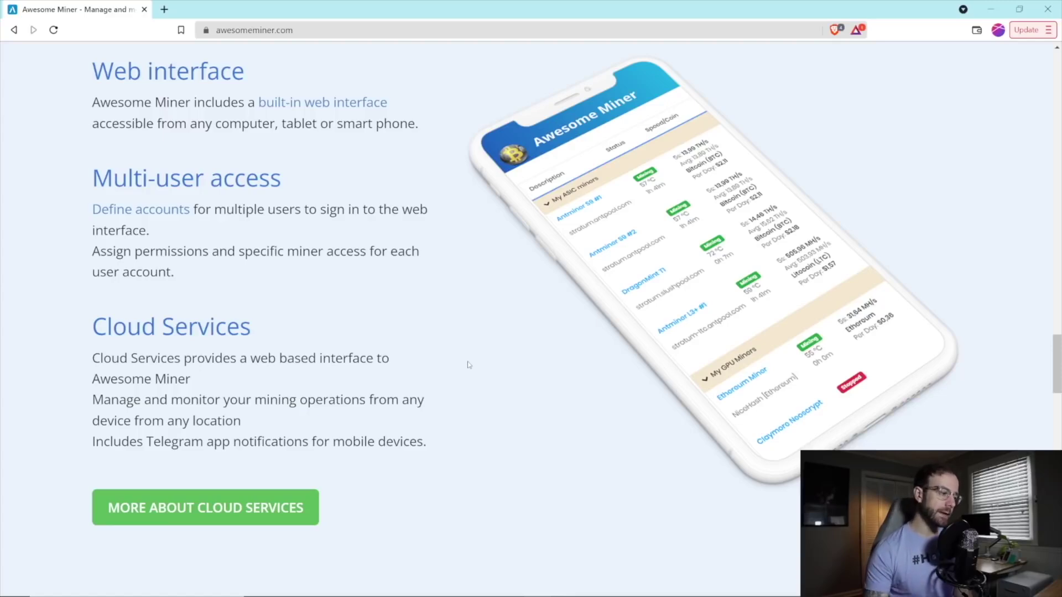
scroll(468, 365, "up", 15)
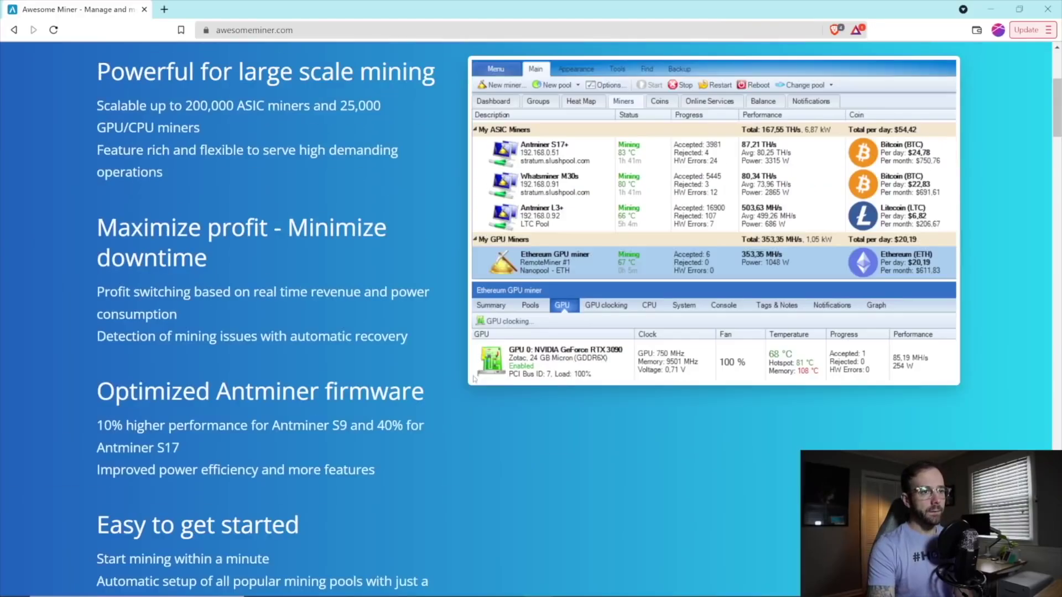
scroll(474, 379, "up", 5)
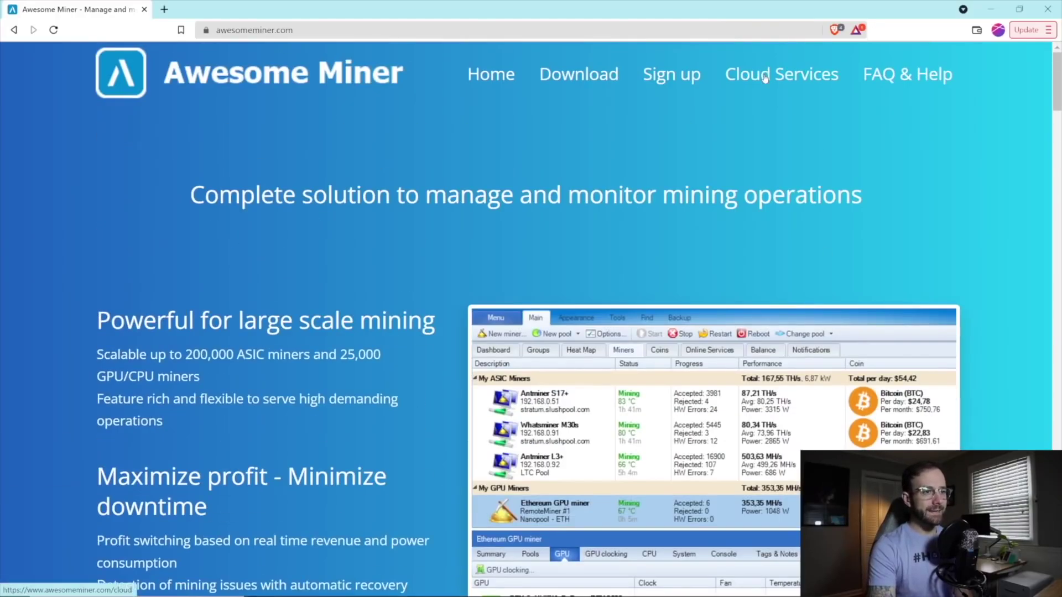
Open the Sign up page and highlight the yearly subscription savings sentence.
left_click(656, 75)
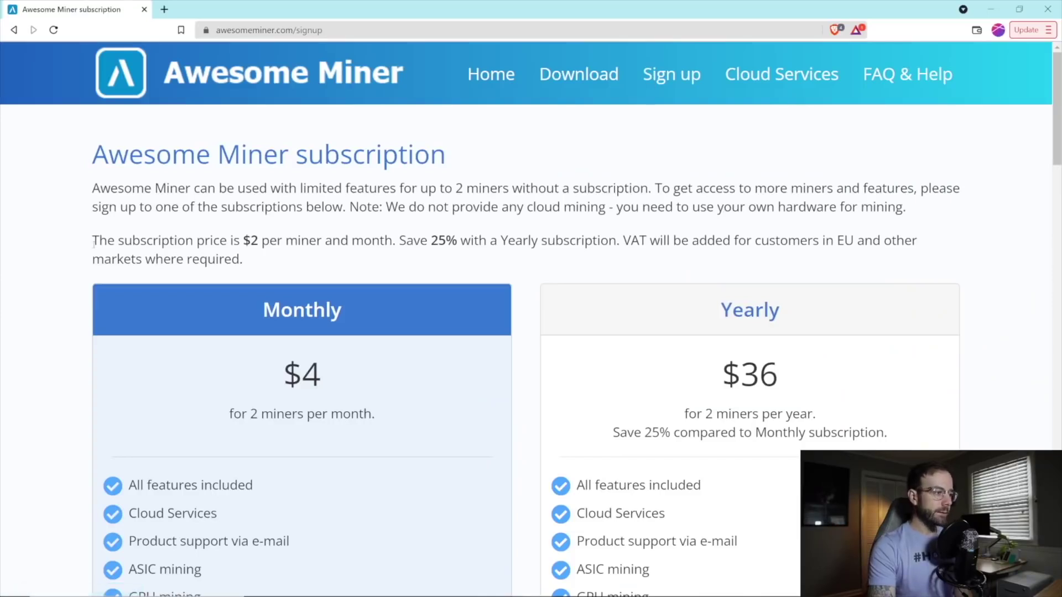
left_click_drag(93, 243, 608, 241)
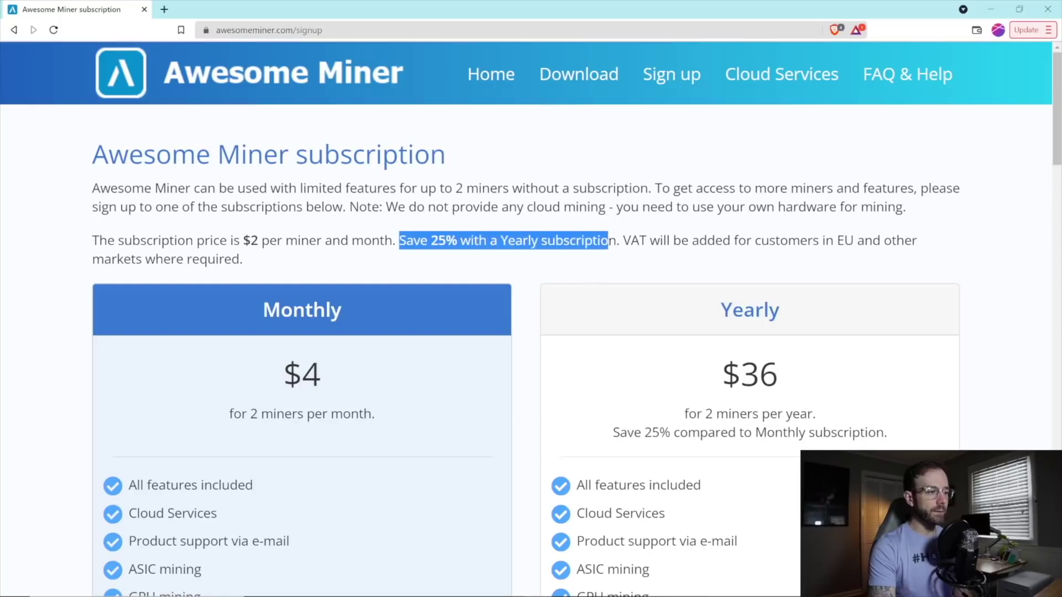
left_click(586, 272)
Scroll through the Monthly $4, Yearly $36, Antminer Firmware and free plan cards.
scroll(525, 315, "down", 2)
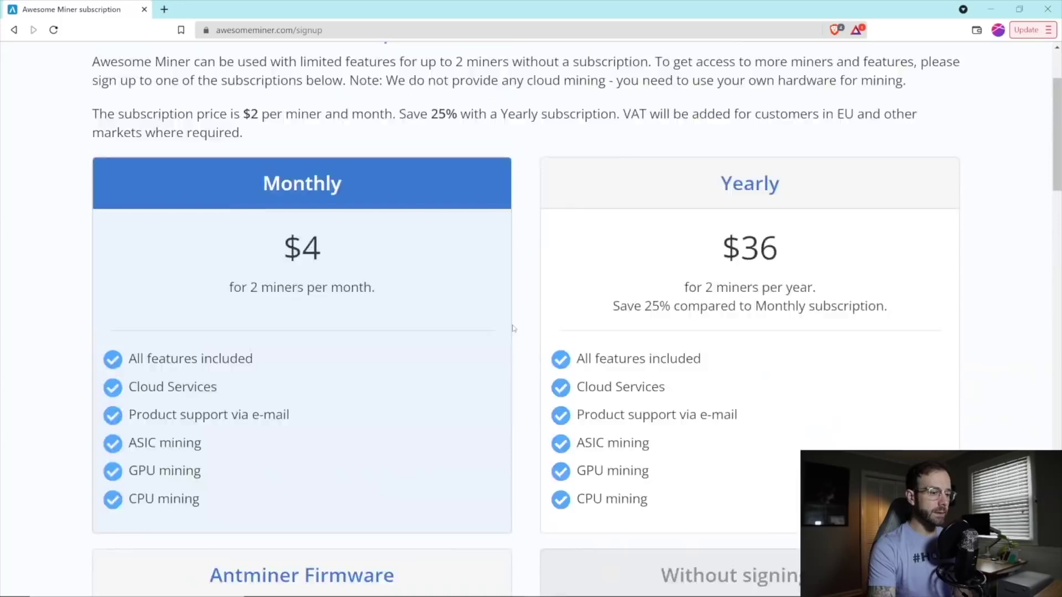
scroll(514, 328, "down", 8)
scroll(902, 198, "up", 2)
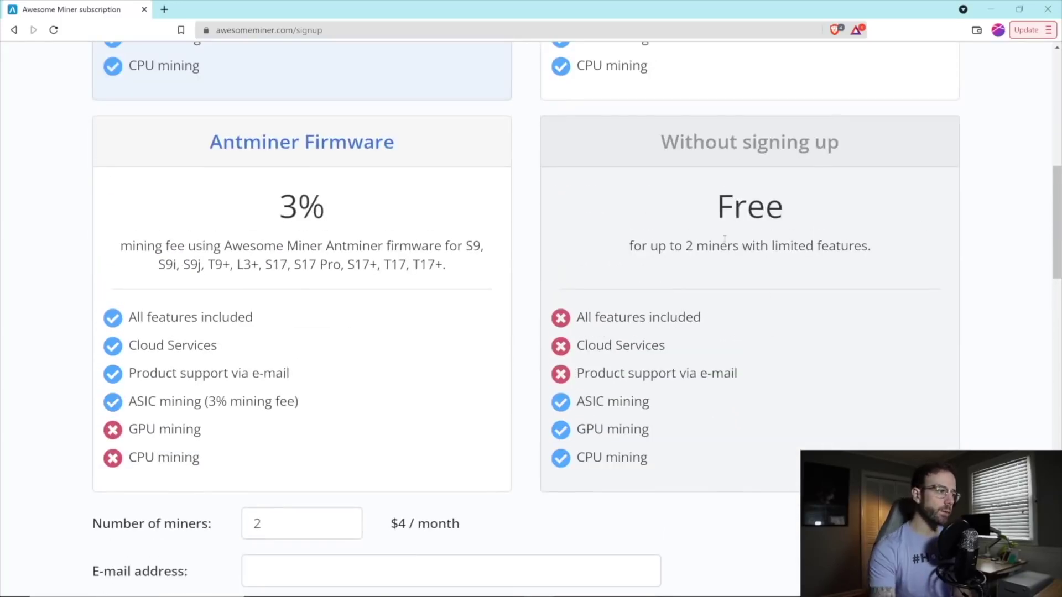
scroll(17, 417, "up", 7)
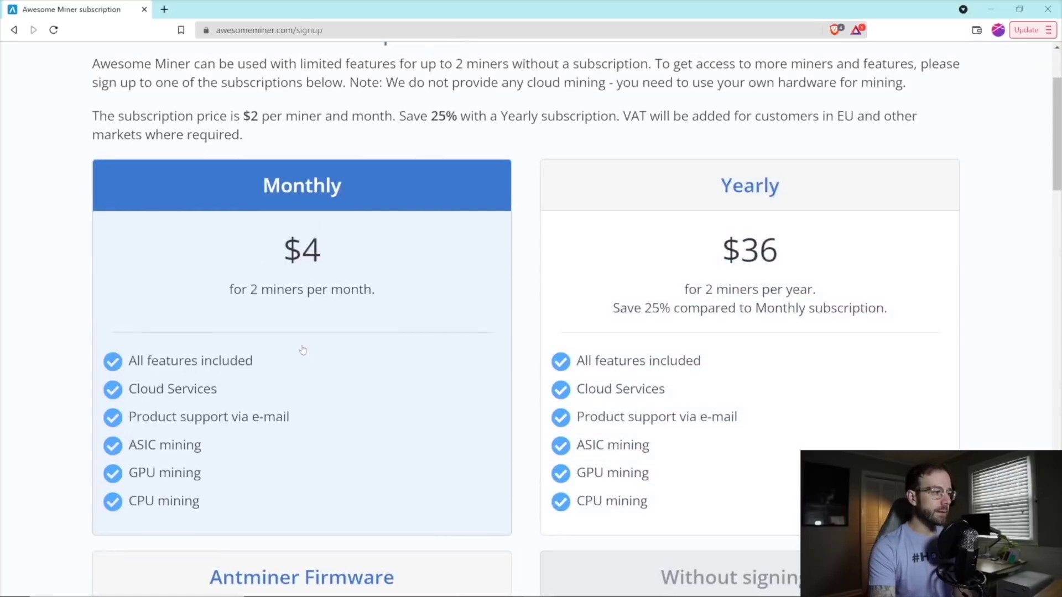
scroll(302, 350, "up", 1)
scroll(302, 350, "down", 2)
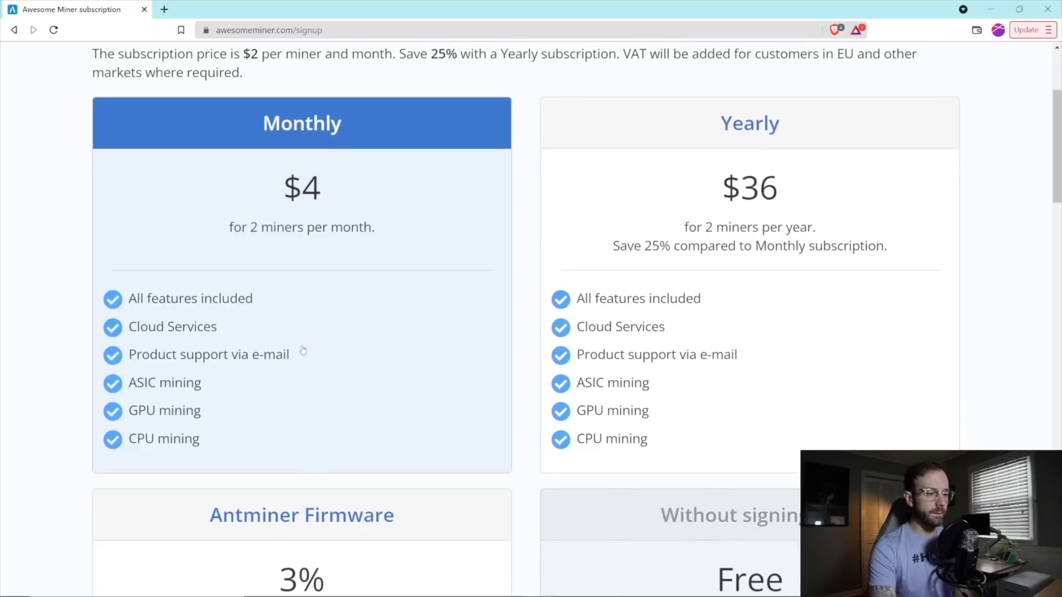
scroll(302, 350, "up", 3)
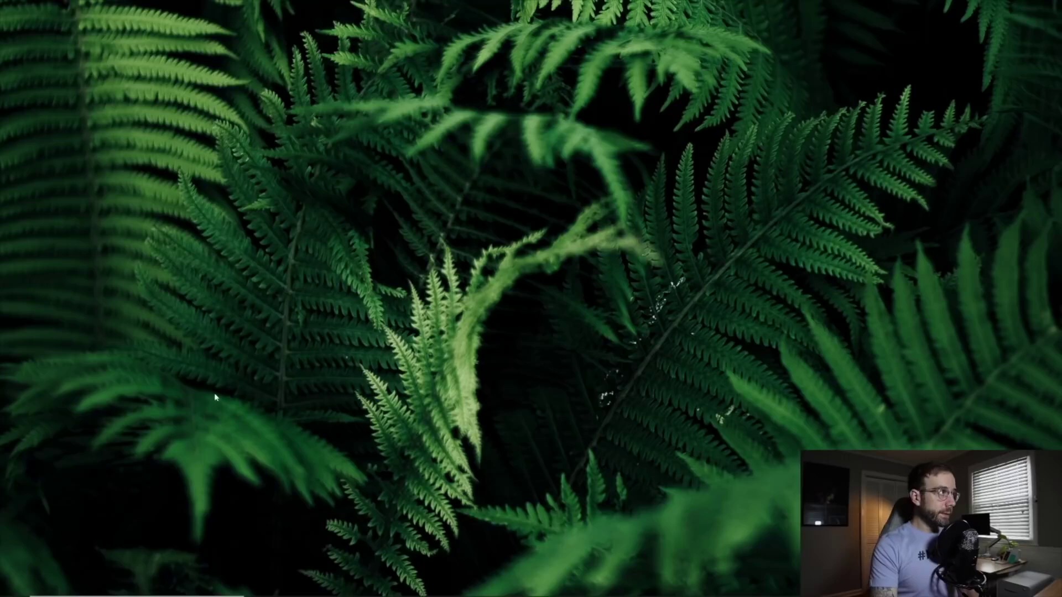
Launch Awesome Miner via a Start search for 'awe' and advance past the Miner Wizard introduction.
left_click(166, 585)
type("awe")
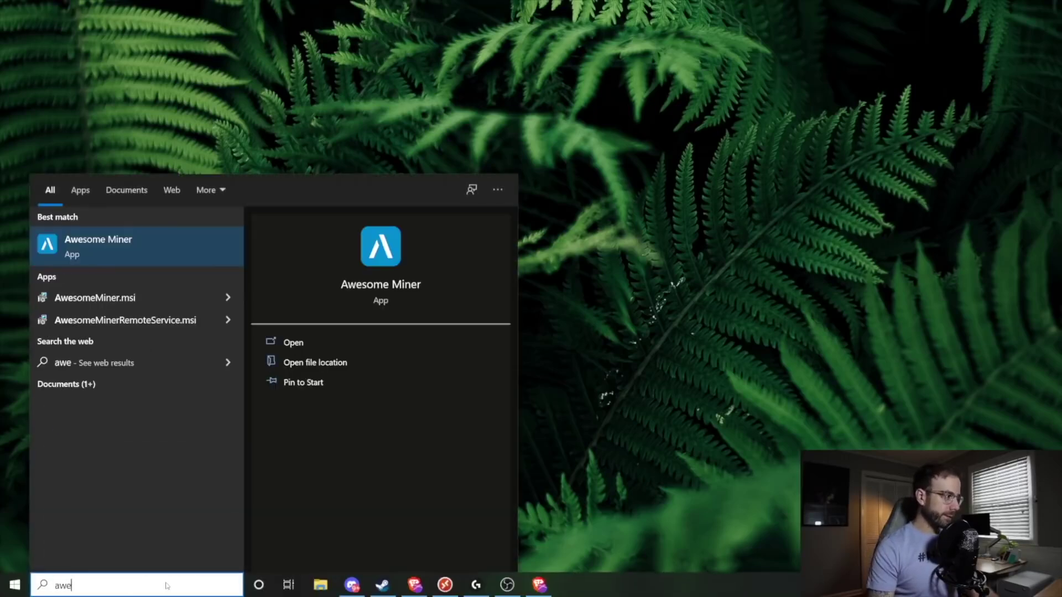
key("Return")
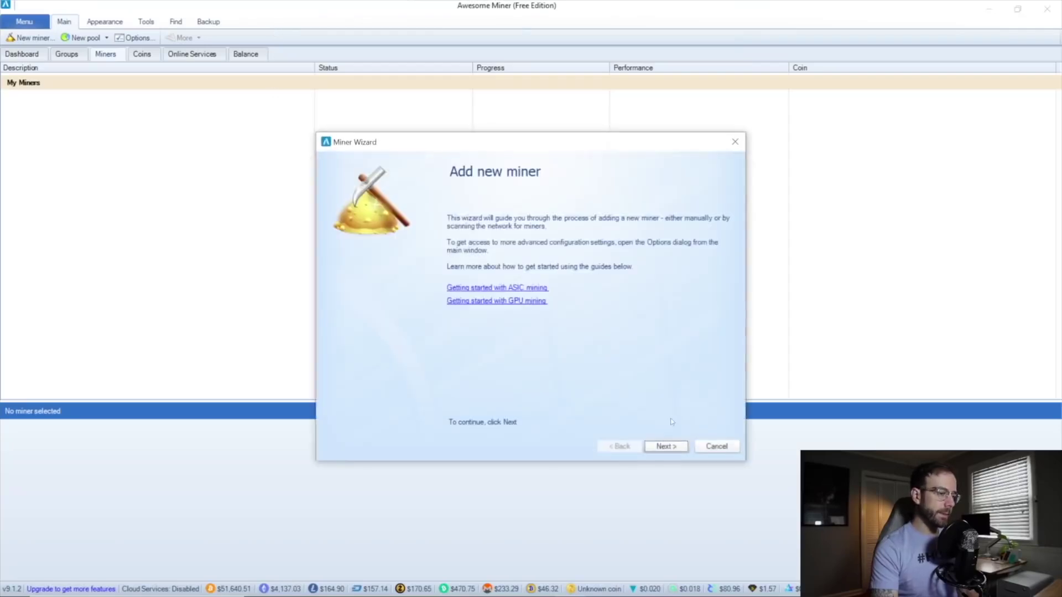
left_click(678, 449)
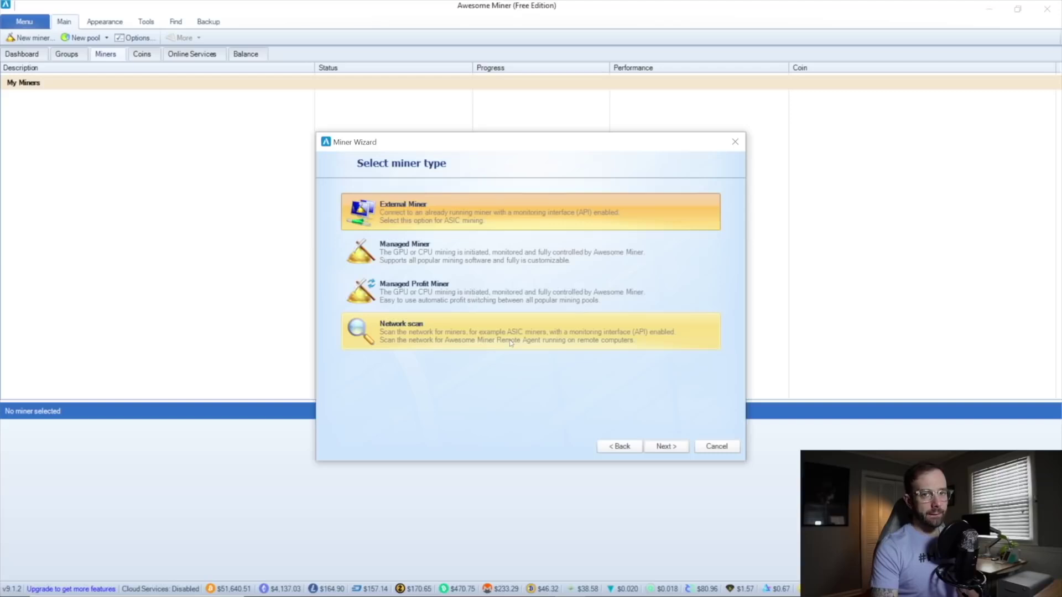
Choose the Managed miner type and name the new miner MyPC.
left_click(509, 254)
left_click(666, 447)
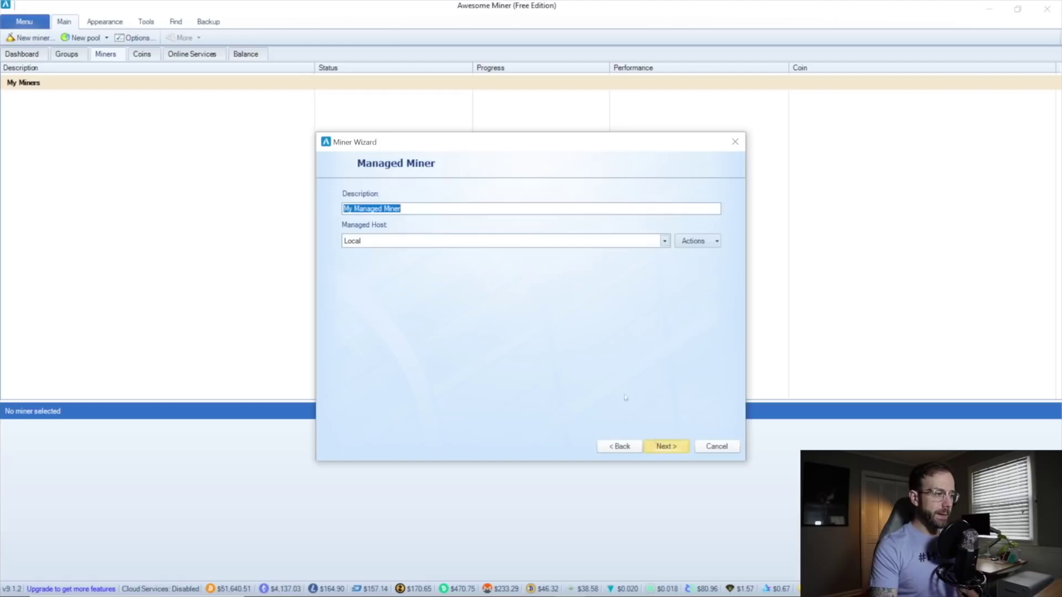
type("MyPC")
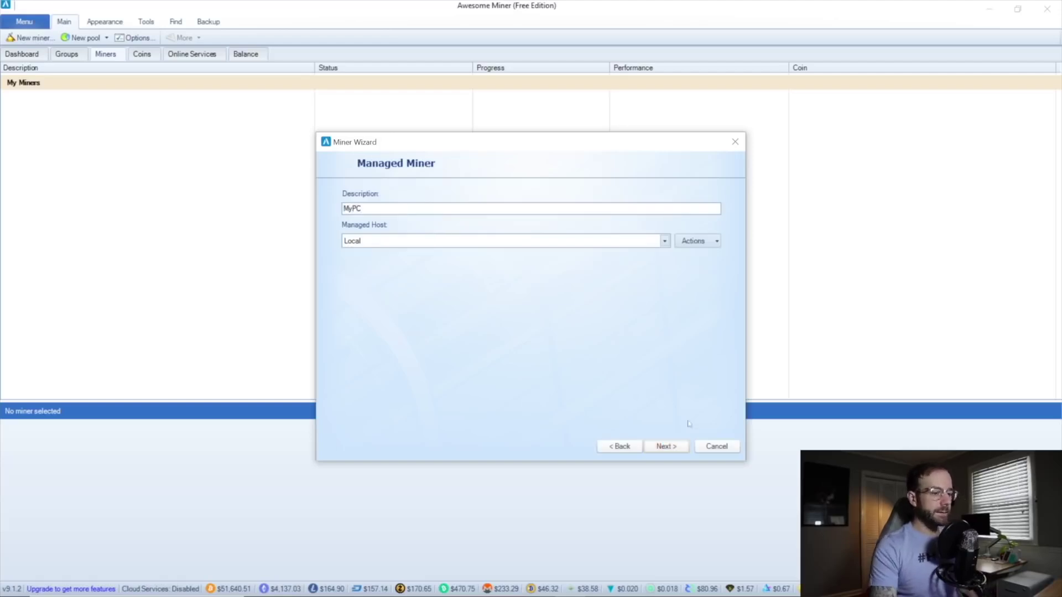
left_click(666, 447)
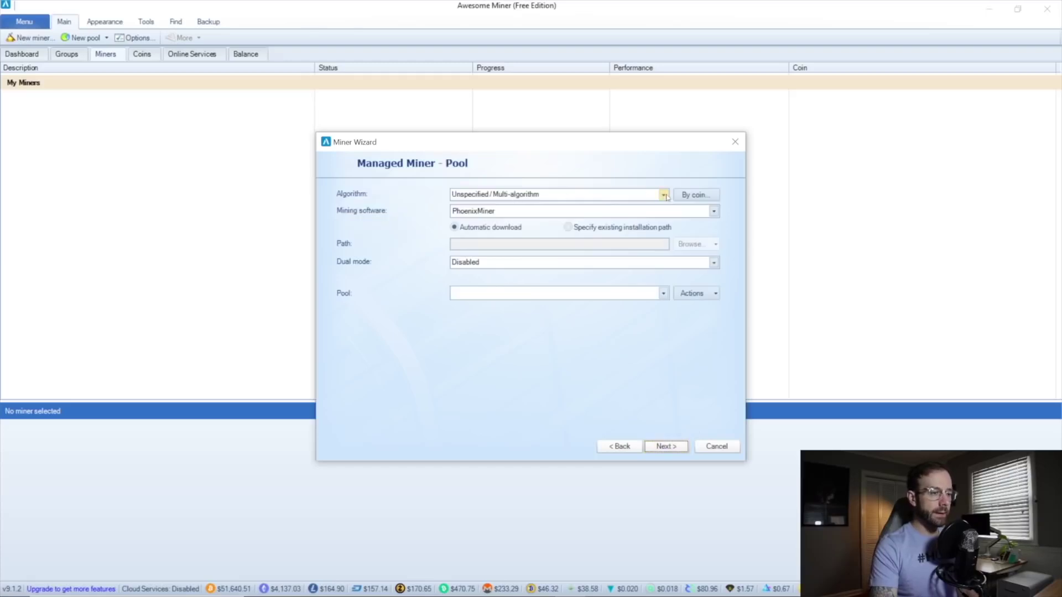
Set the algorithm to Ethereum and the mining software to T-Rex nVidia GPU Miner.
left_click(664, 195)
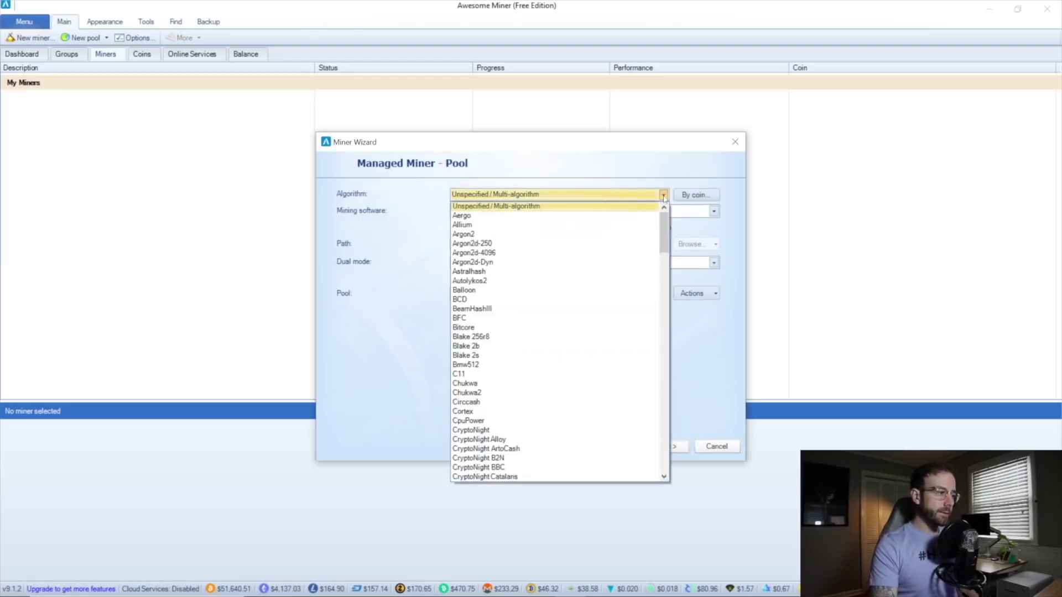
scroll(580, 337, "down", 20)
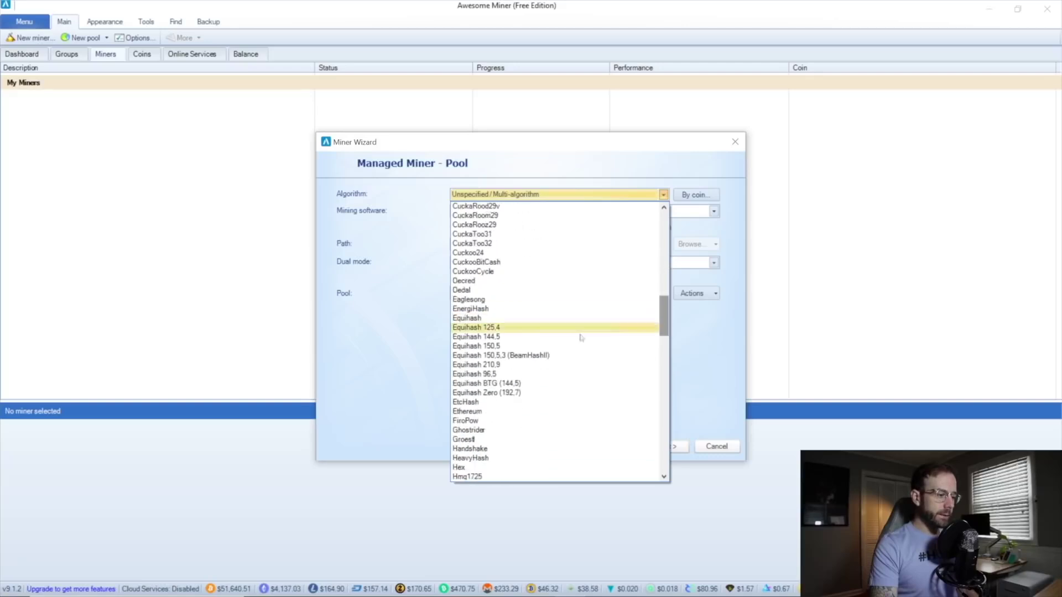
left_click(503, 411)
left_click(714, 211)
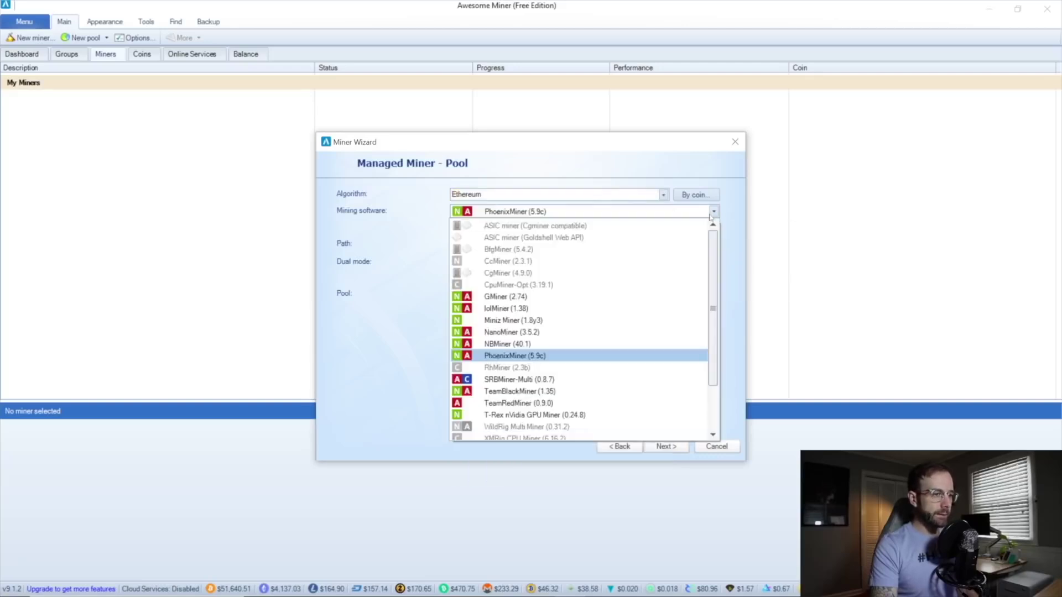
left_click(555, 415)
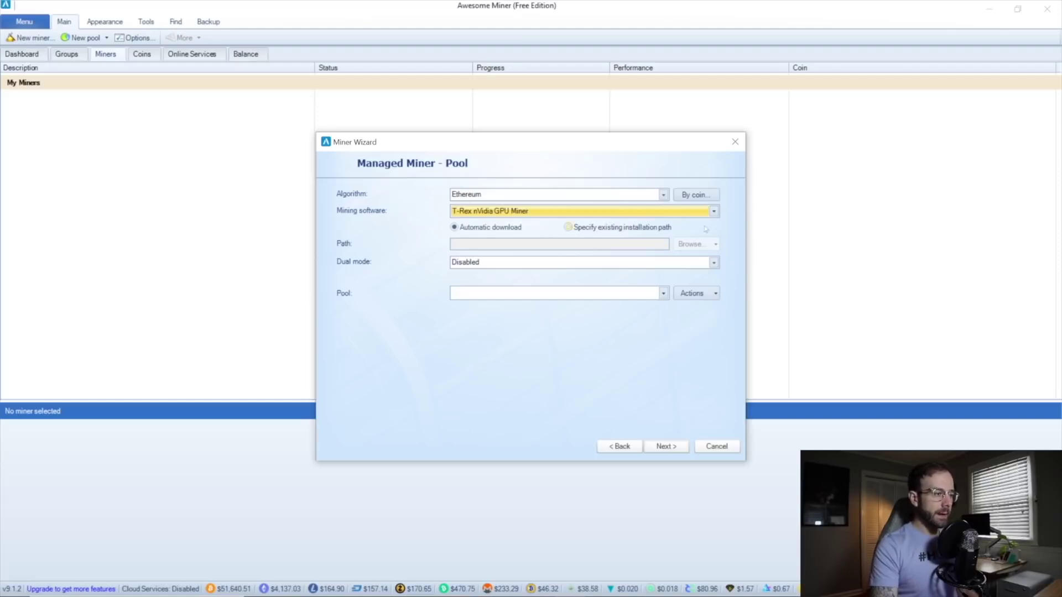
Start a new pool described as Ethermine and switch to the browser to look up its URL.
left_click(669, 295)
left_click(692, 293)
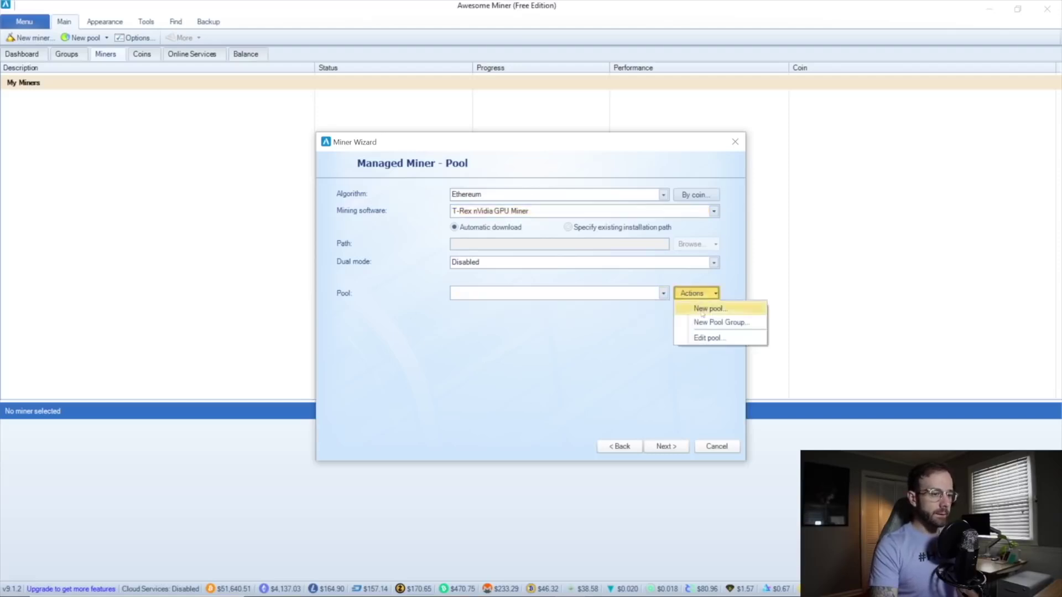
left_click(702, 311)
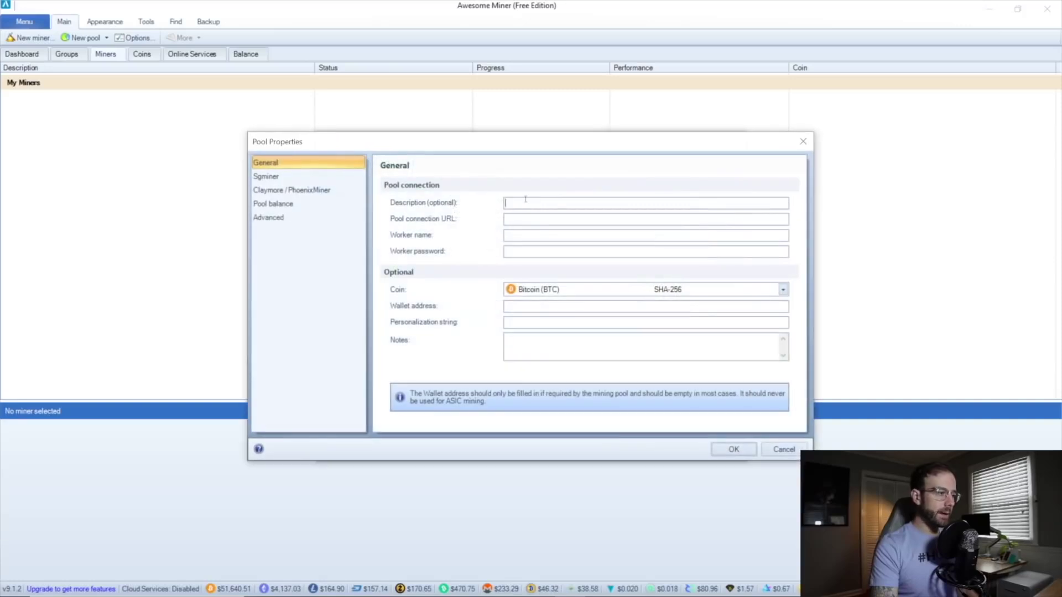
type("Ethermine")
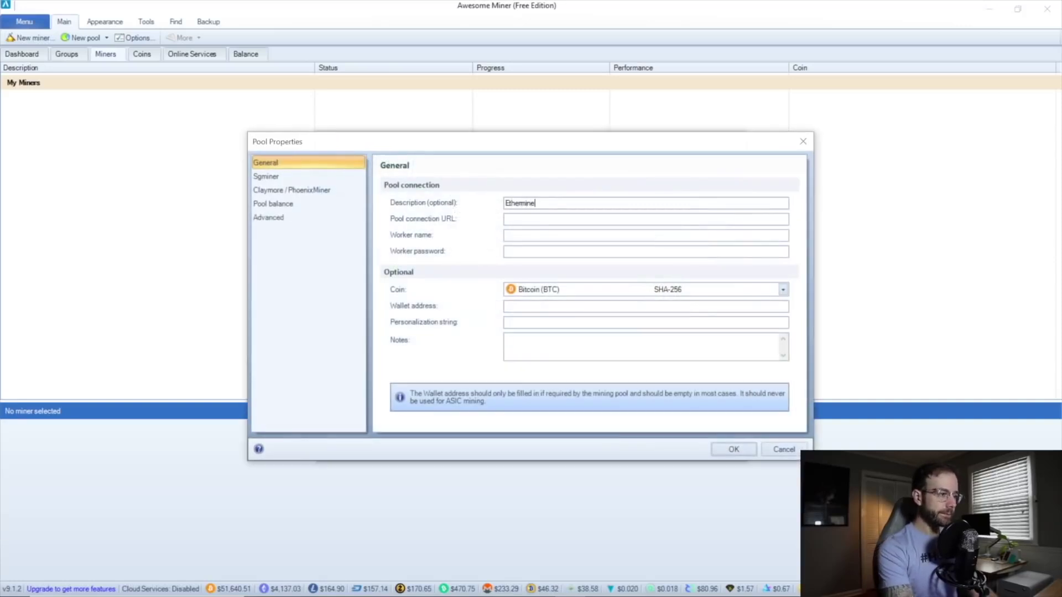
key("Tab")
mouse_move(321, 590)
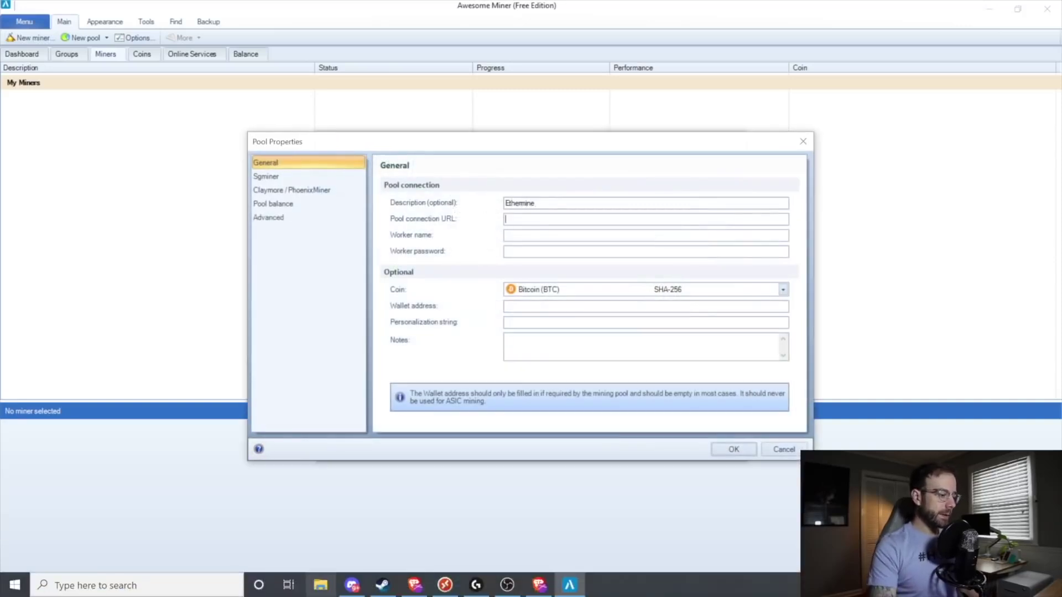
left_click(560, 588)
Open ethermine.org/start and select the US East server address us1.ethermine.org.
left_click(420, 32)
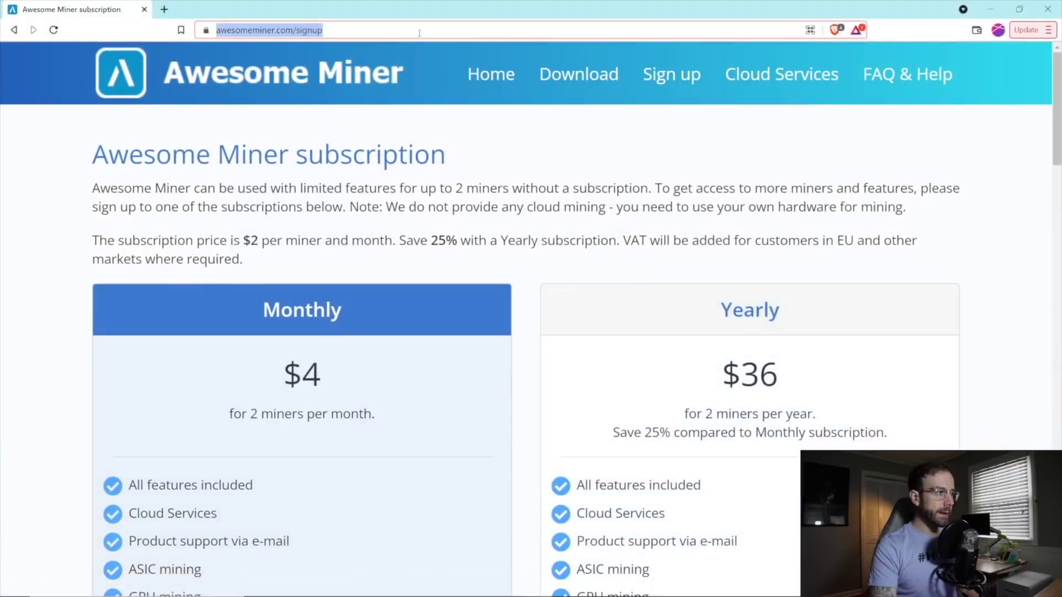
type("ethermine")
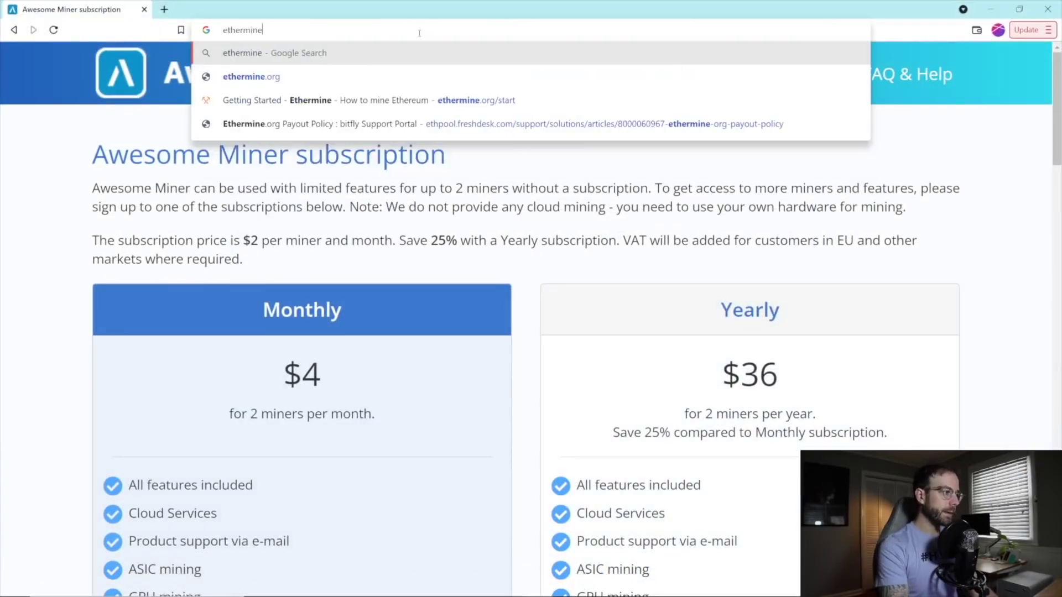
key("Down")
key("Down")
key("Return")
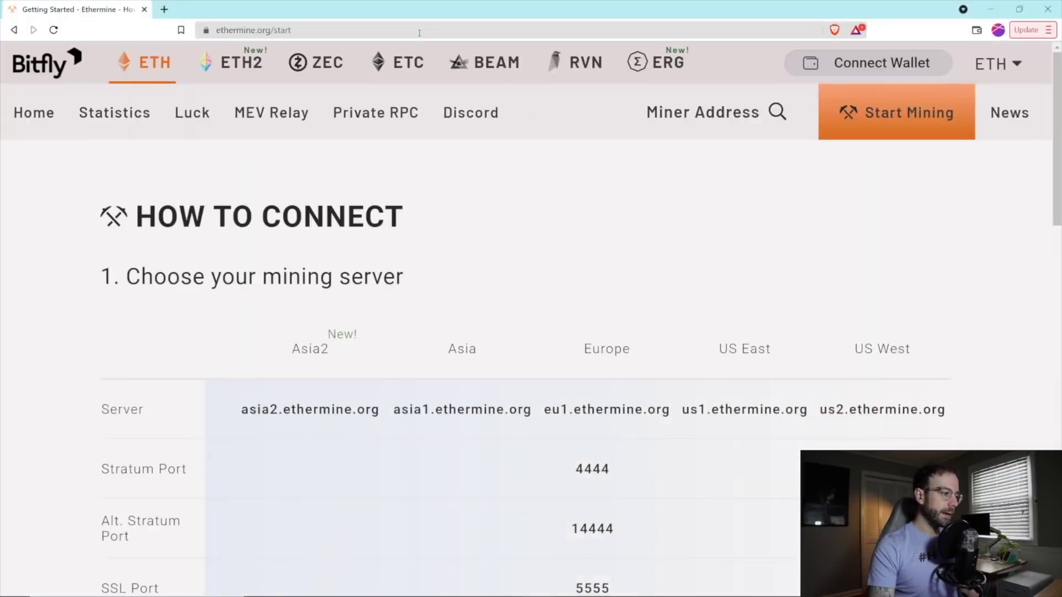
scroll(548, 330, "down", 3)
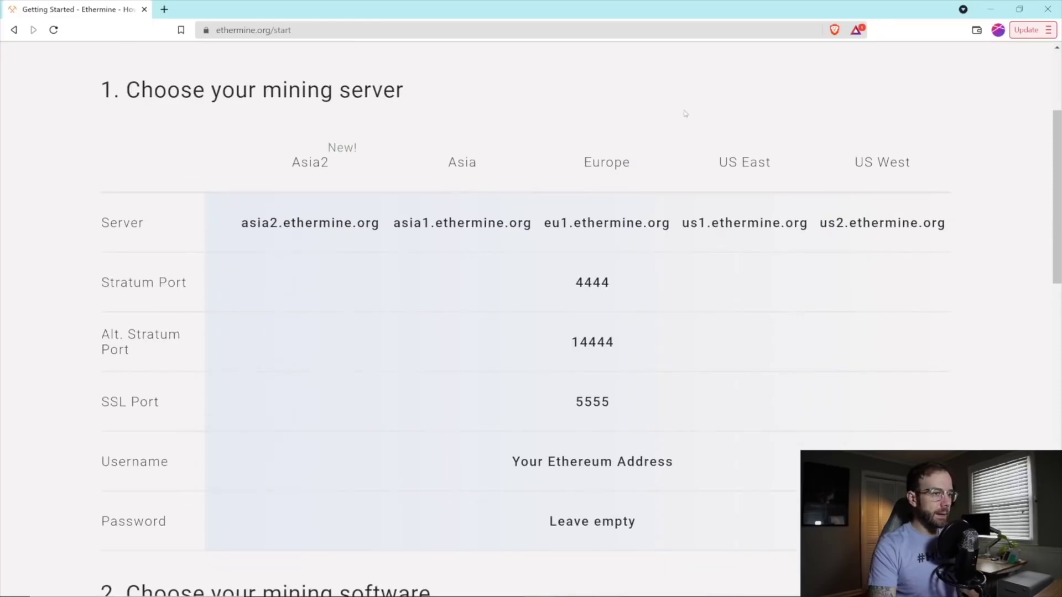
left_click_drag(676, 226, 808, 224)
key("ctrl+c")
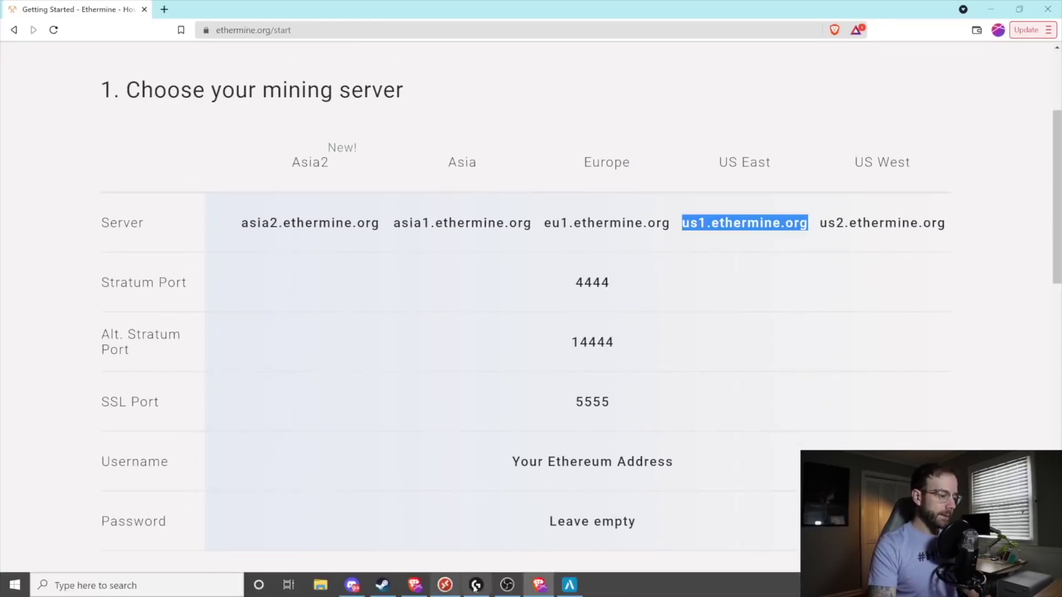
Set the pool connection URL to us1.ethermine.org:4444 in Awesome Miner.
left_click(570, 585)
key("ctrl+v")
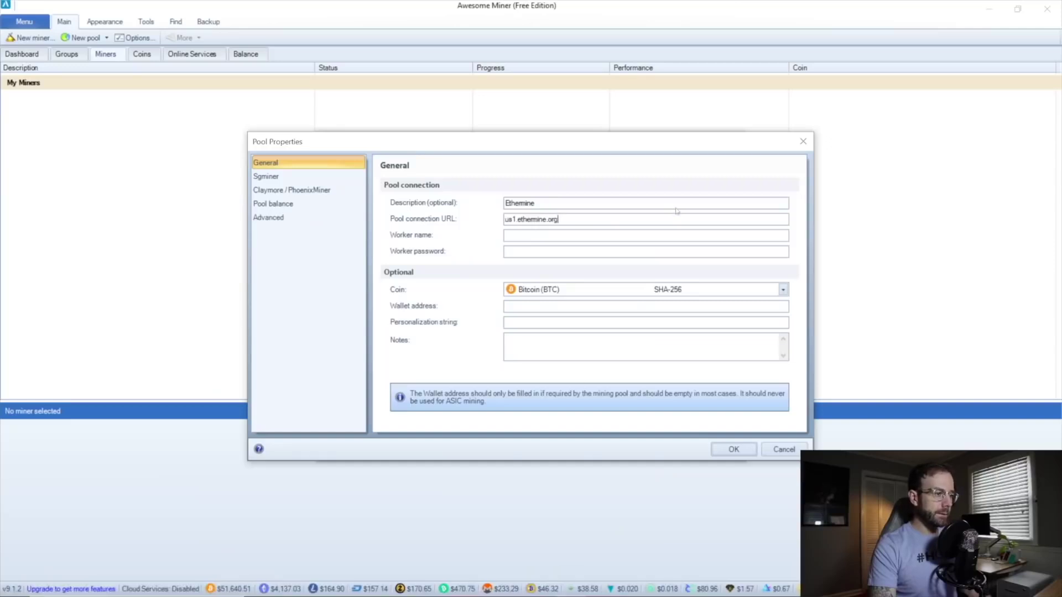
type(":4444")
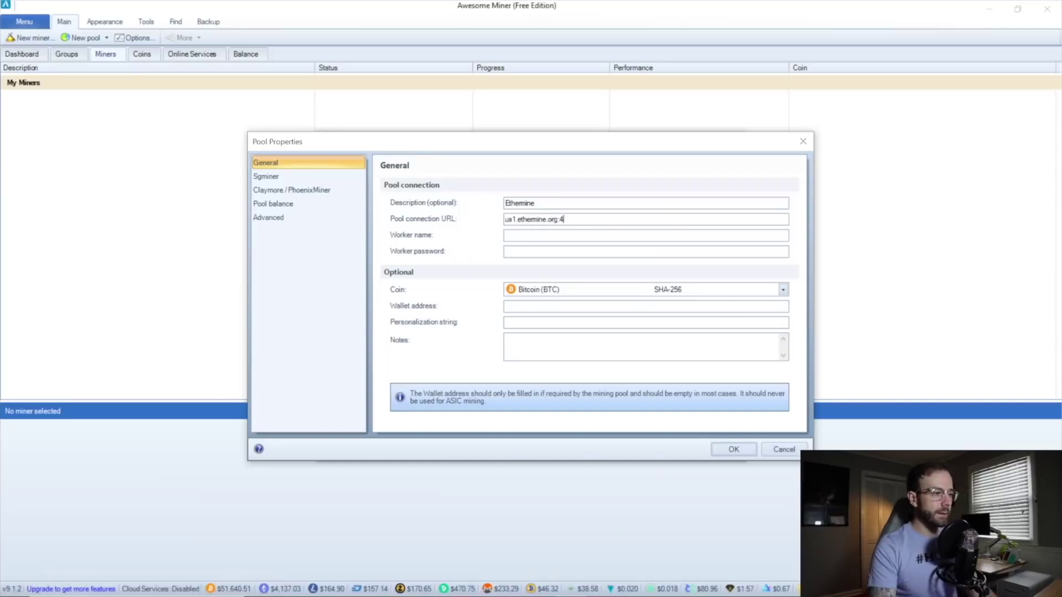
left_click(590, 238)
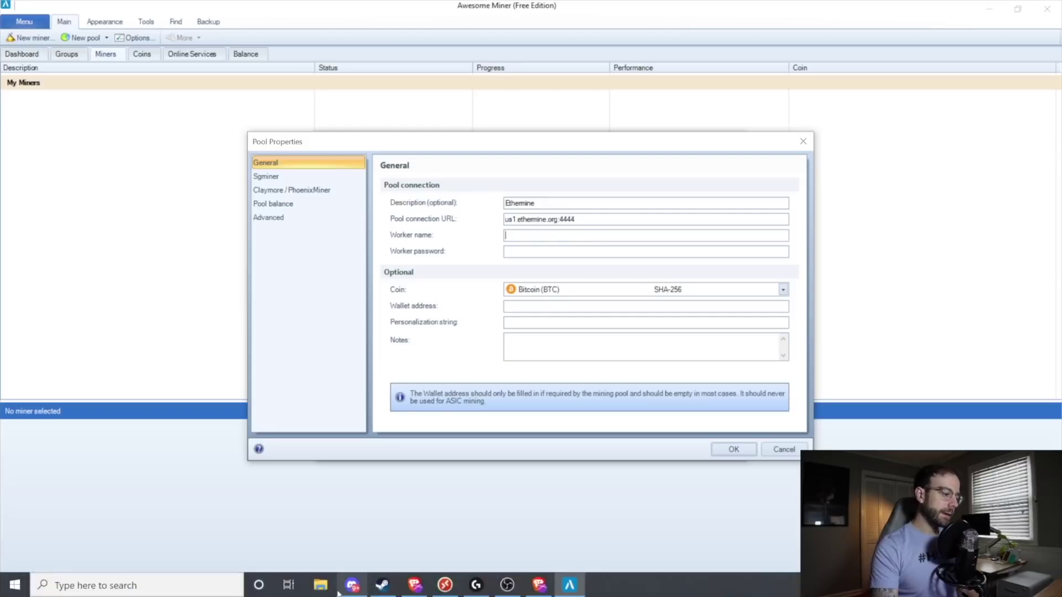
Bring the Ethermine start page back to the top and begin a Miner Address lookup.
left_click(538, 584)
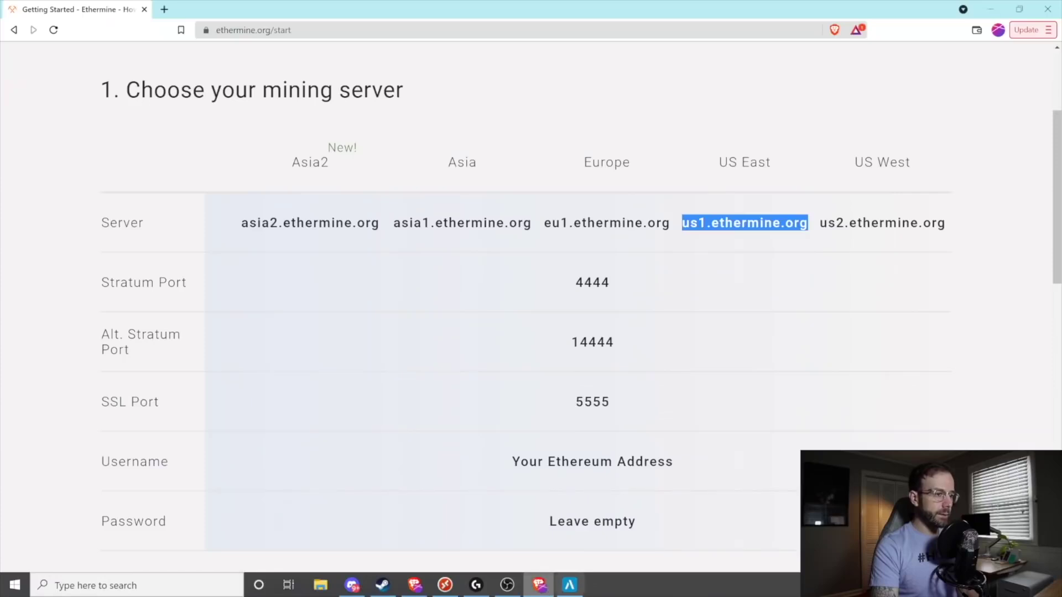
scroll(609, 409, "up", 3)
left_click(711, 113)
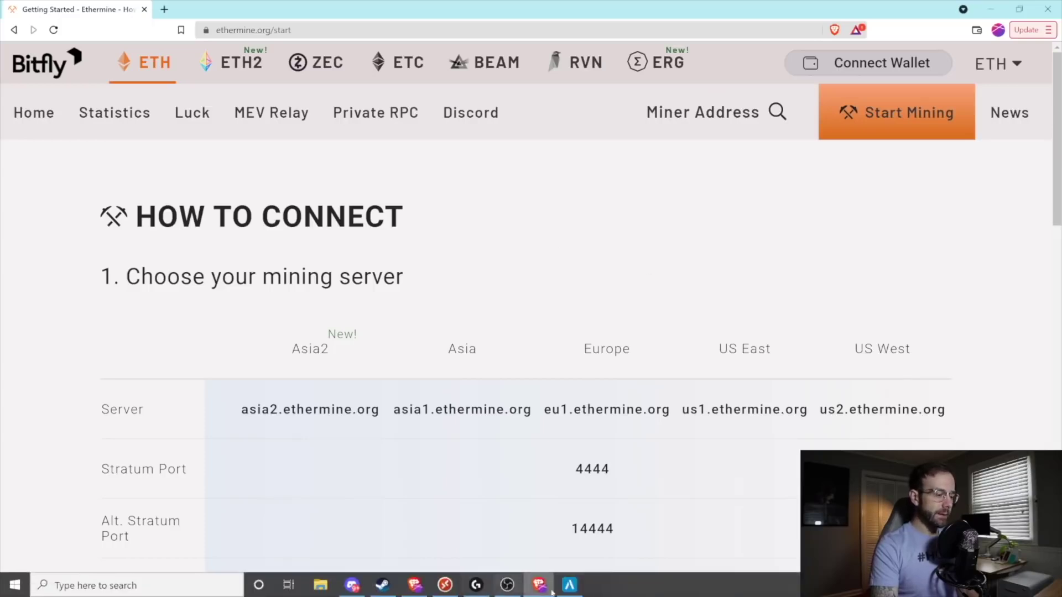
Paste the wallet address as the worker name and set the pool coin to Ethereum (ETH).
left_click(572, 585)
key("Tab")
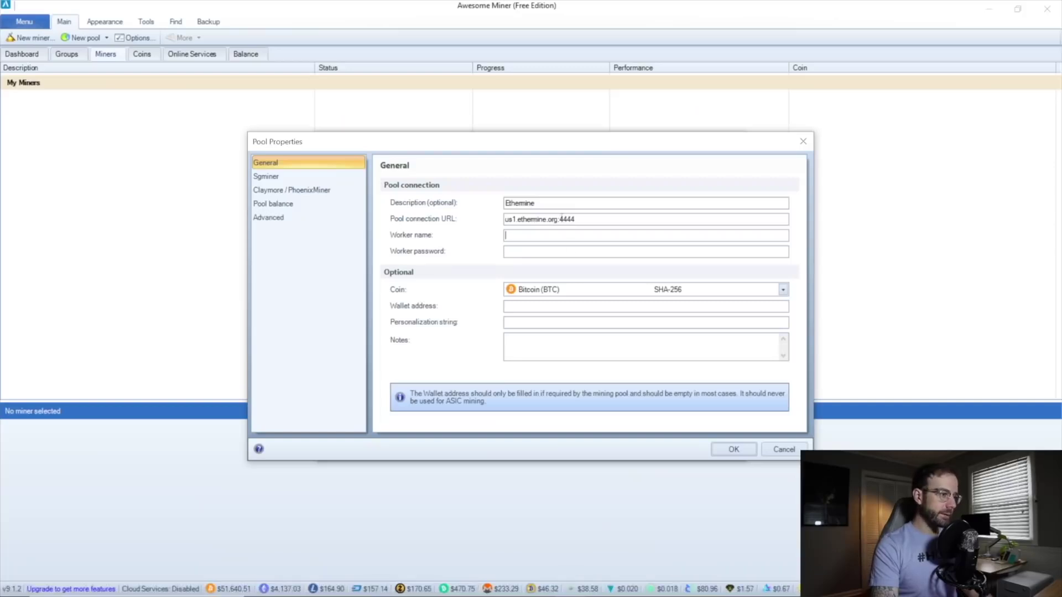
type("0x459aE2d4F89708C287C26a7565CF90c828D51a8C")
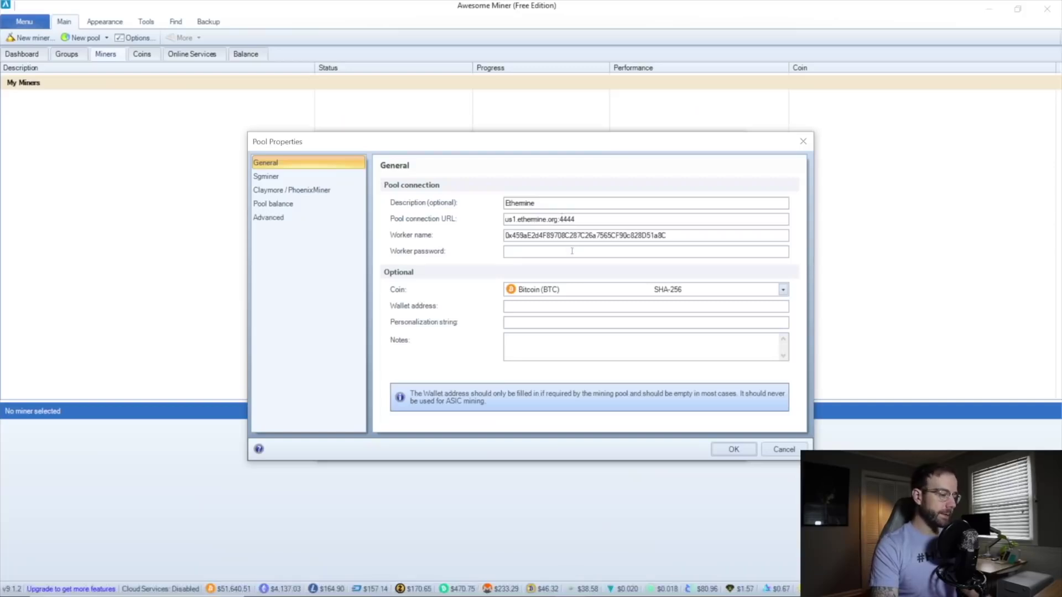
left_click(613, 291)
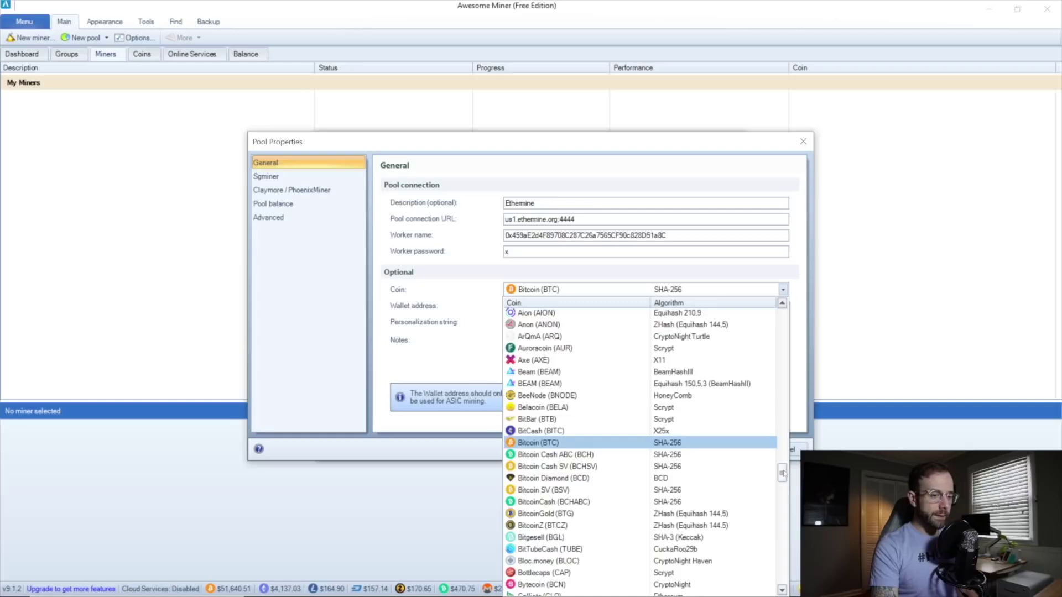
left_click_drag(782, 475, 784, 503)
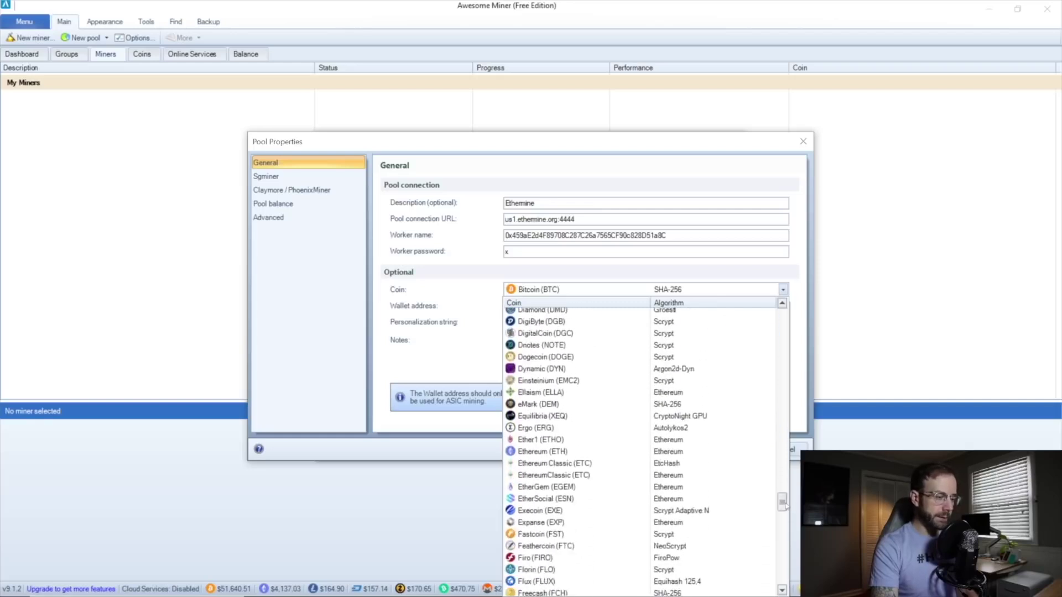
left_click(650, 452)
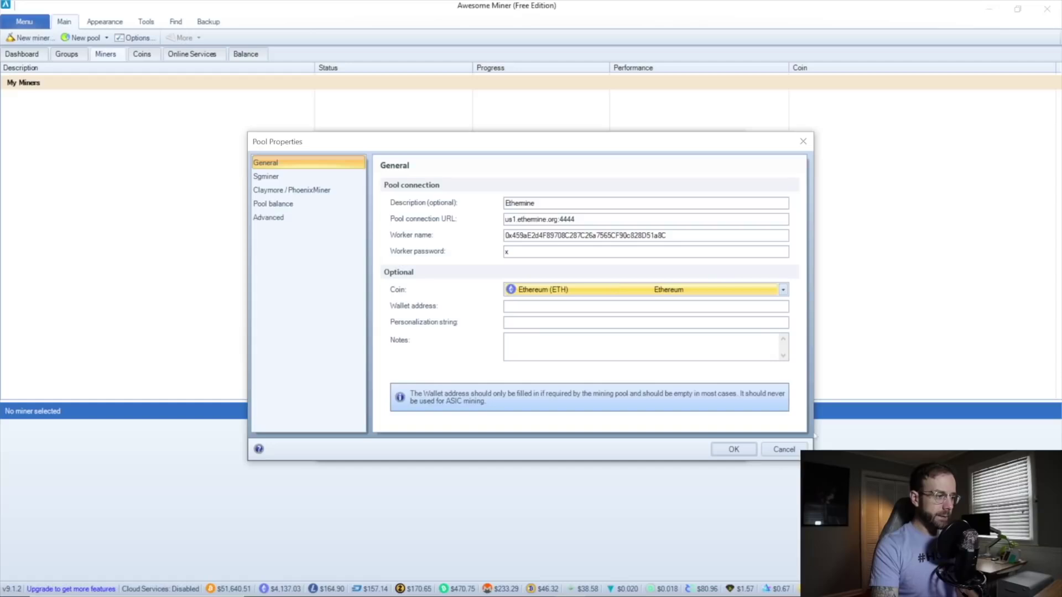
Save the Ethermine pool and finish the wizard, adding MyPC to My Miners.
left_click(734, 450)
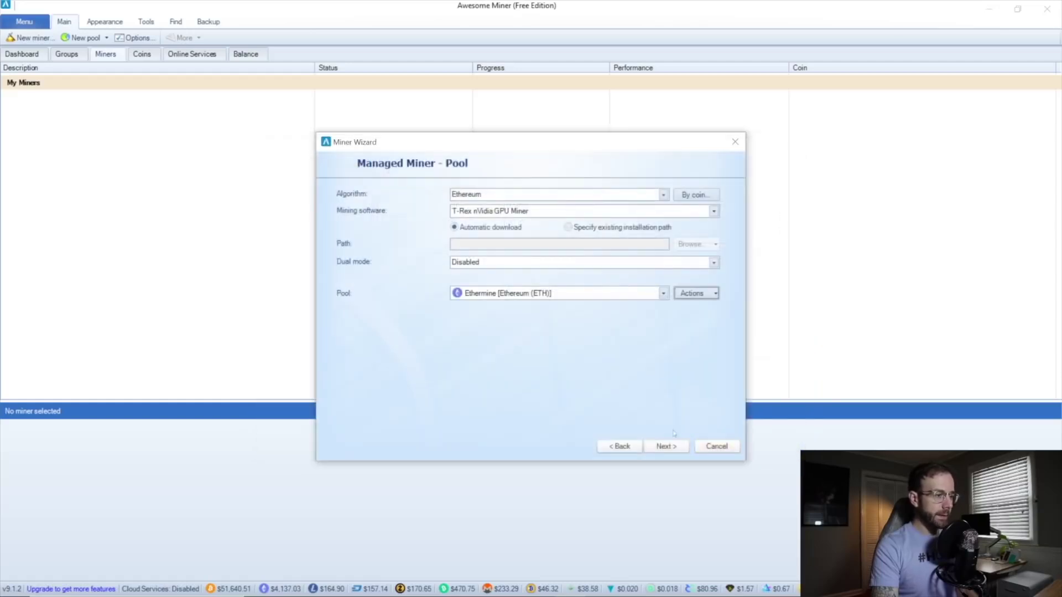
left_click(670, 447)
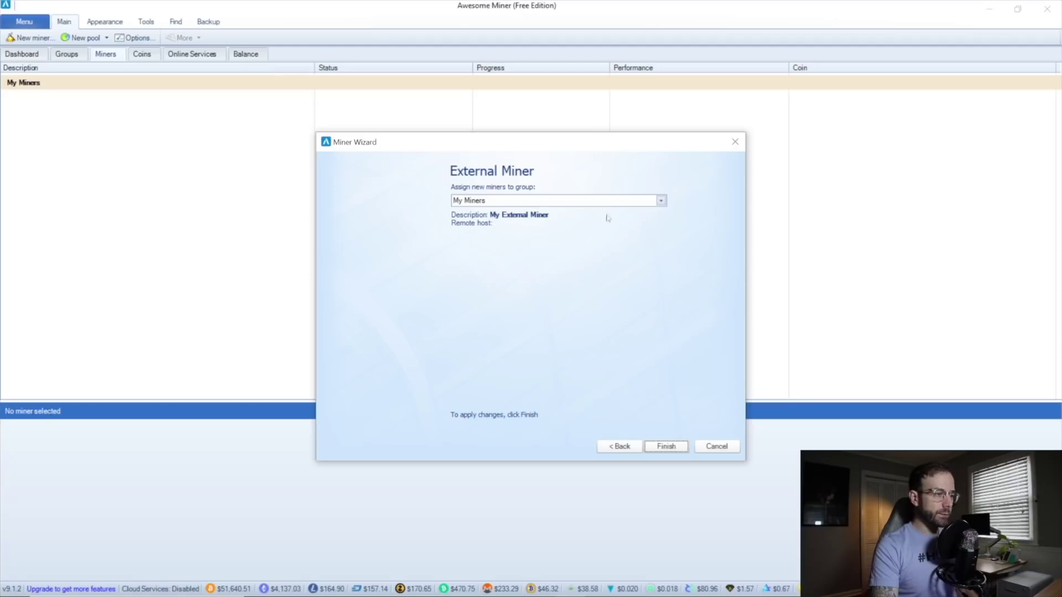
left_click(666, 446)
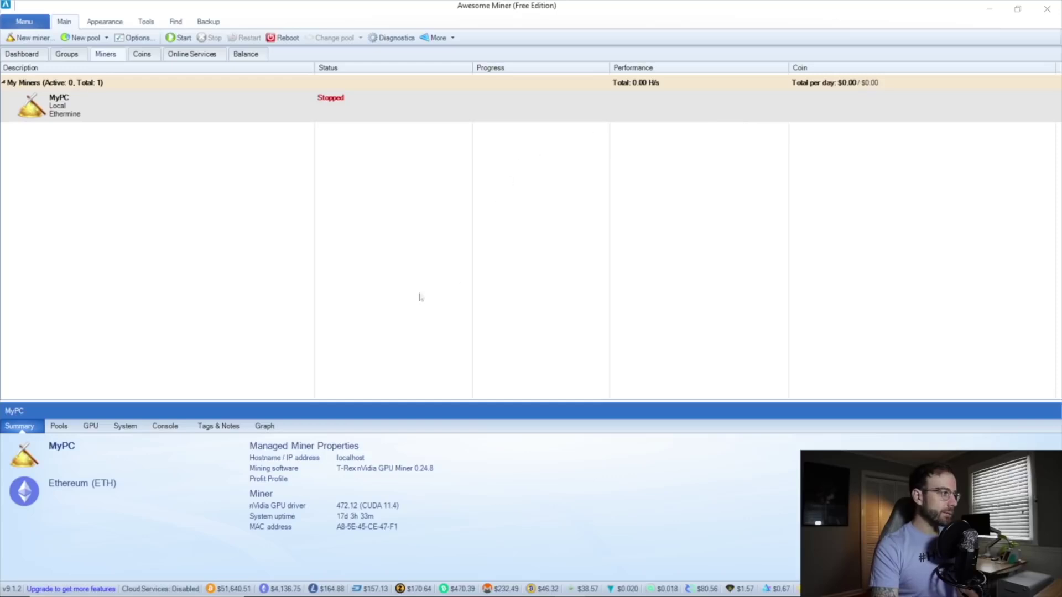
Start MyPC mining, then move the T-Rex console window aside and minimize it.
left_click(178, 38)
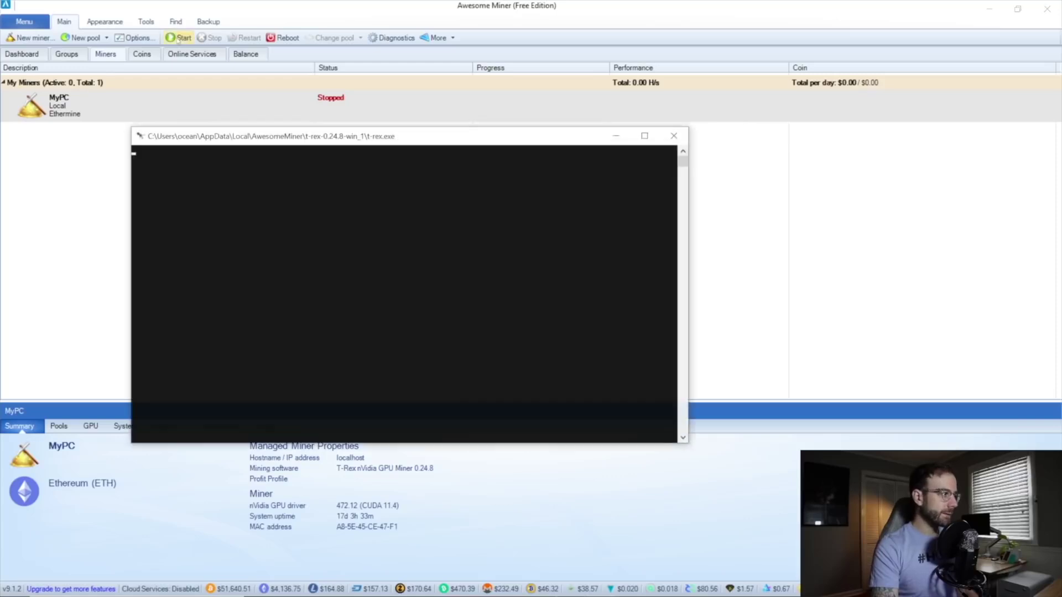
left_click_drag(536, 142, 594, 108)
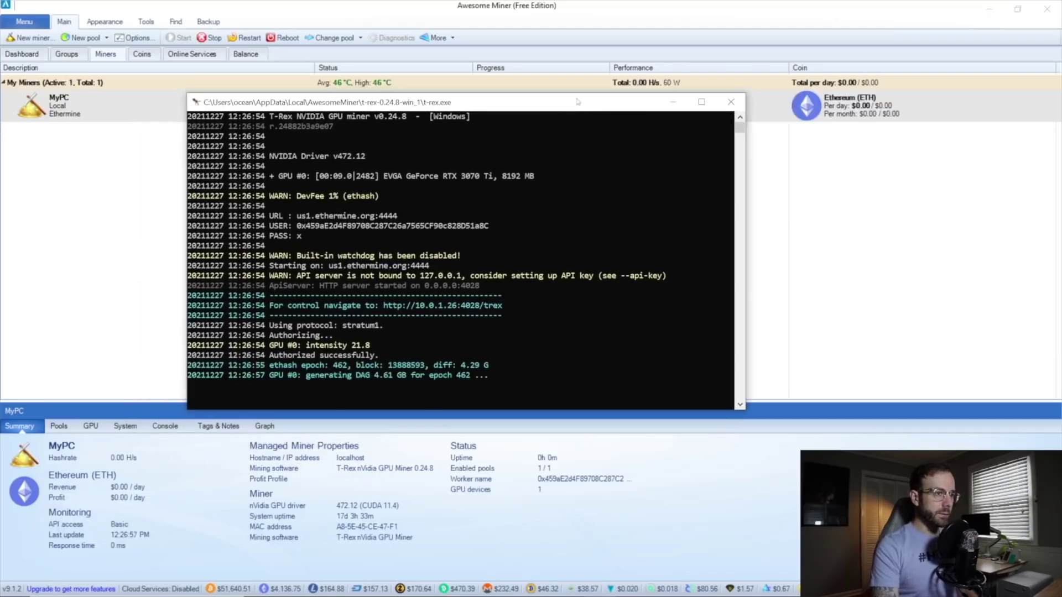
left_click_drag(550, 109, 790, 152)
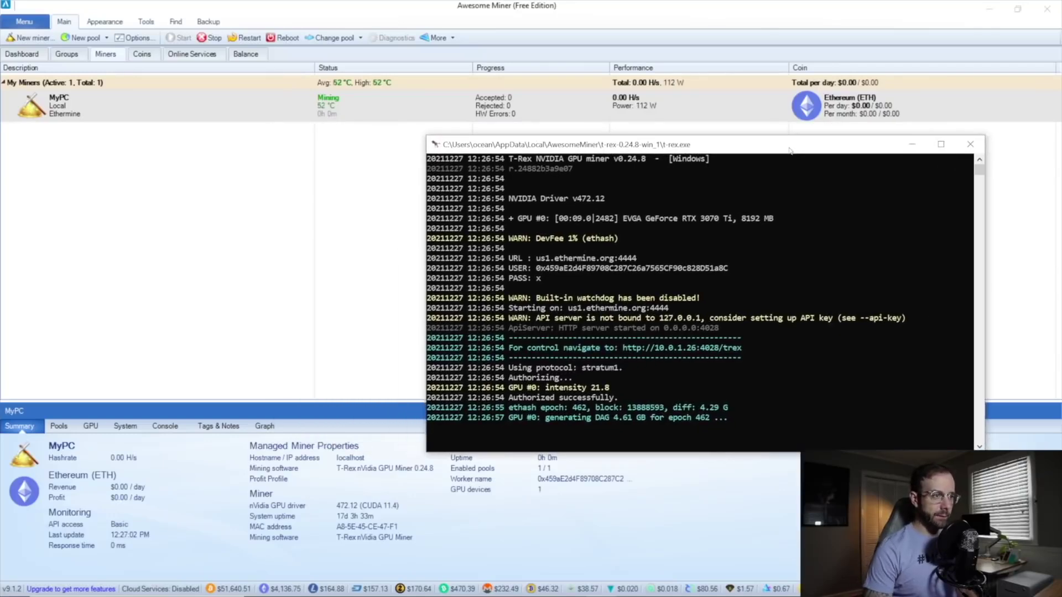
left_click_drag(789, 150, 594, 110)
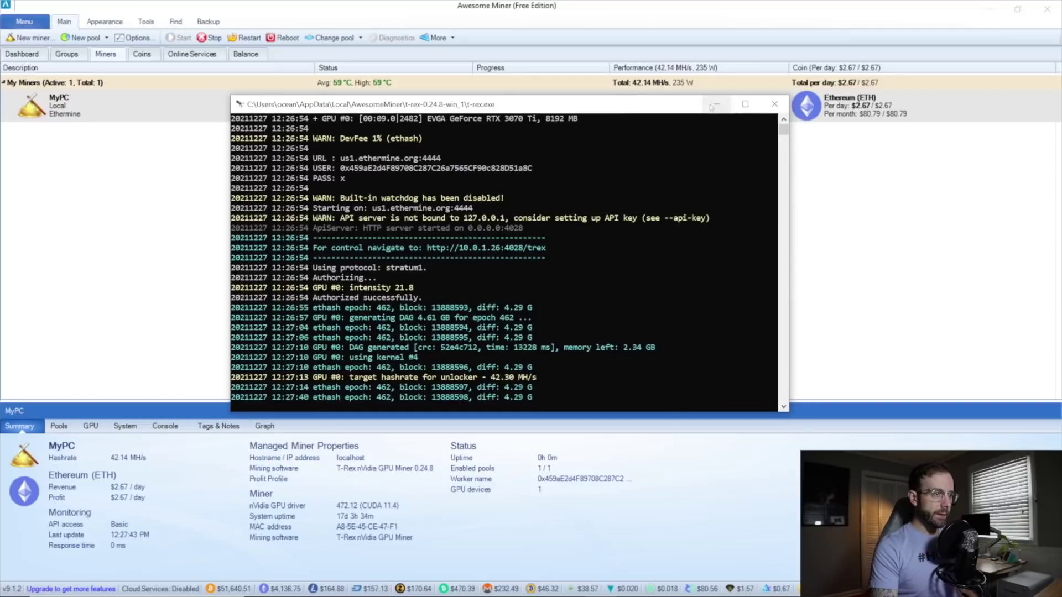
left_click_drag(664, 107, 583, 86)
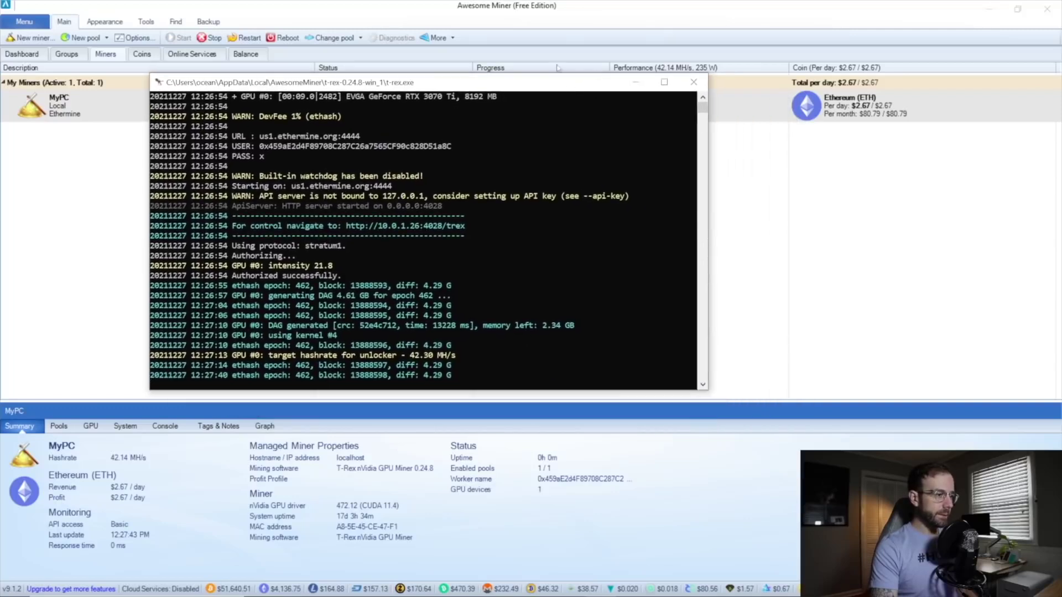
left_click(635, 83)
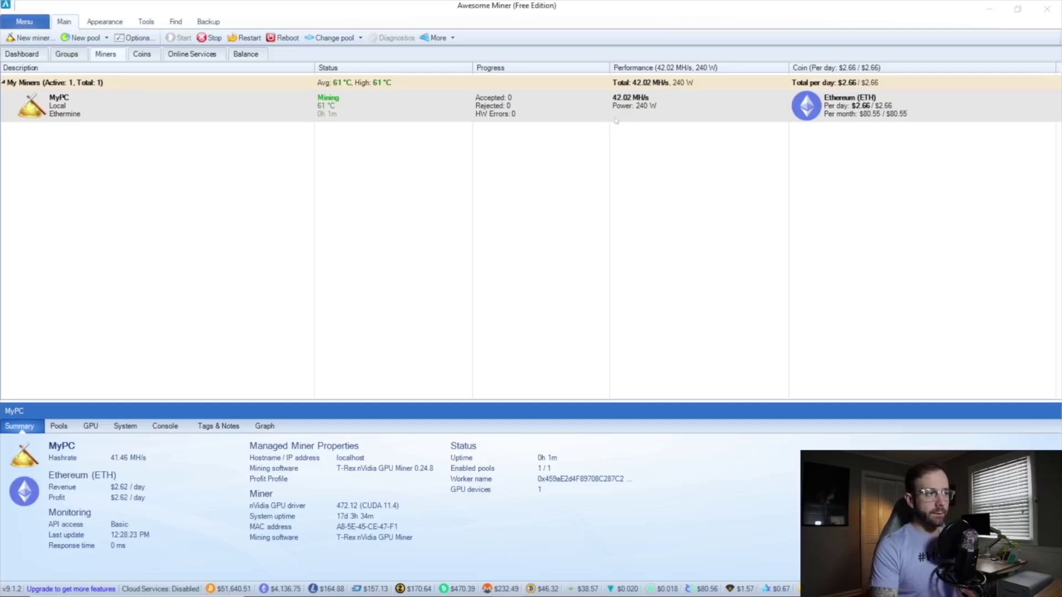
Set the Profitability electricity price to 0.10 per kWh in Options and save.
left_click(142, 38)
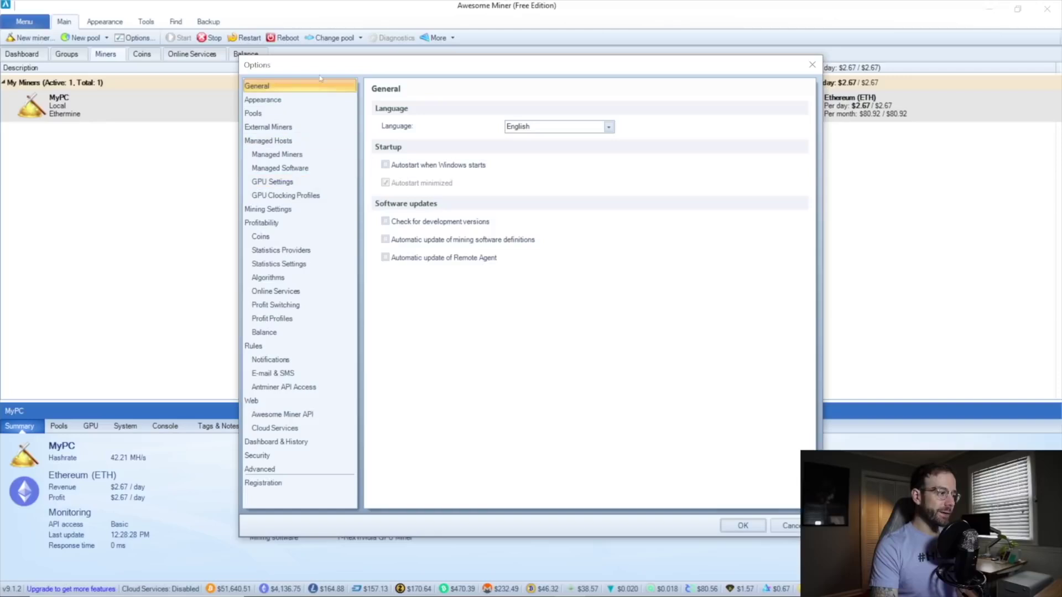
left_click(308, 103)
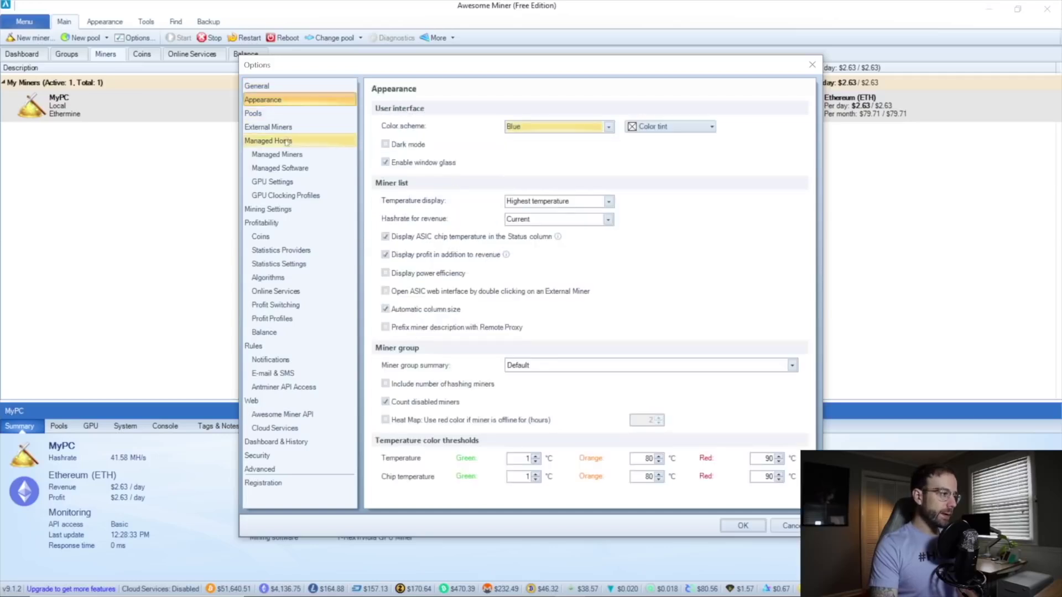
left_click(281, 224)
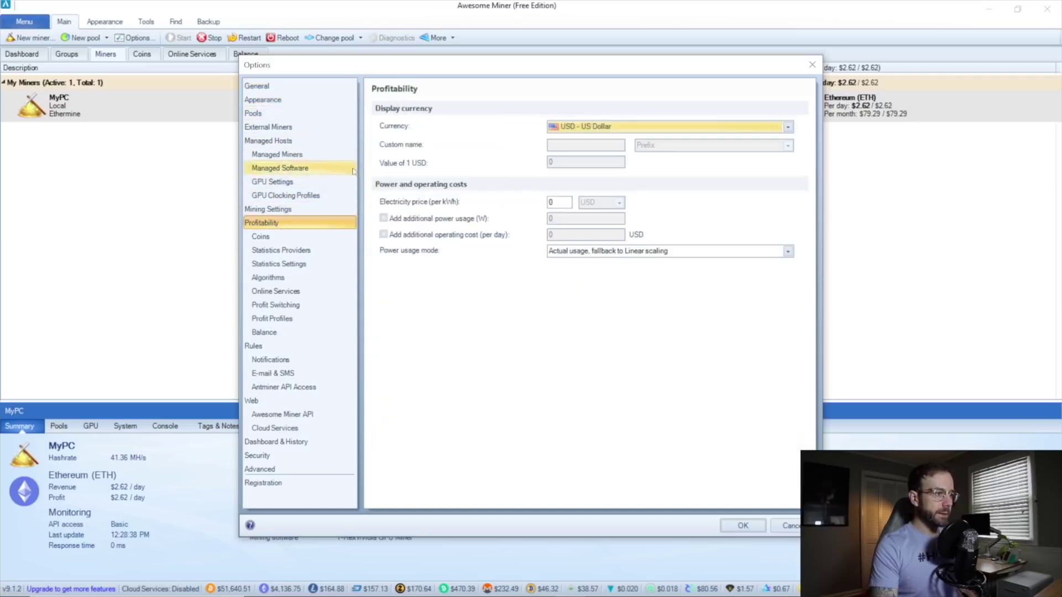
left_click(558, 202)
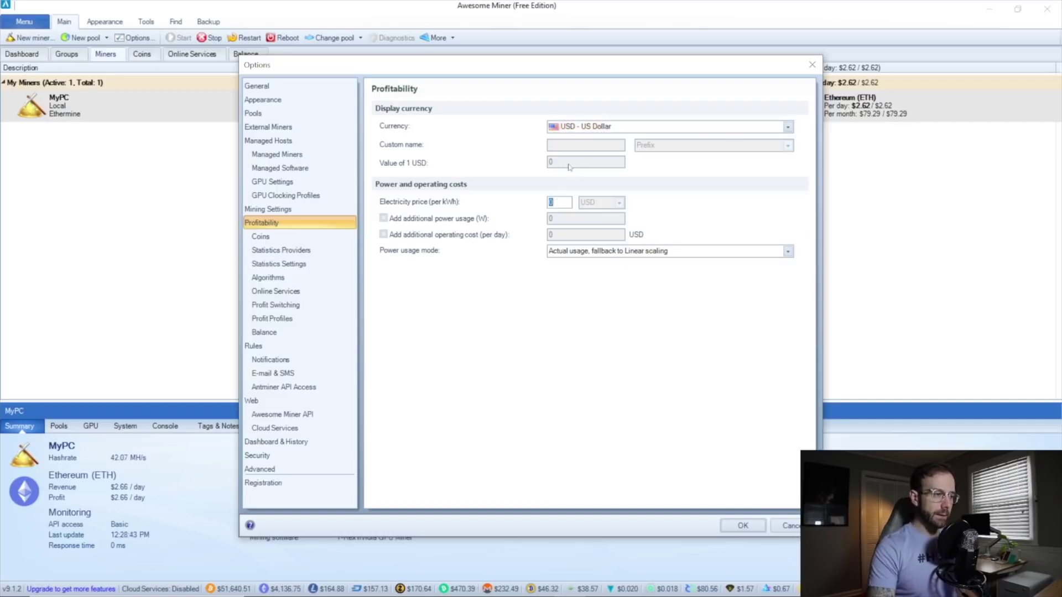
type(".1")
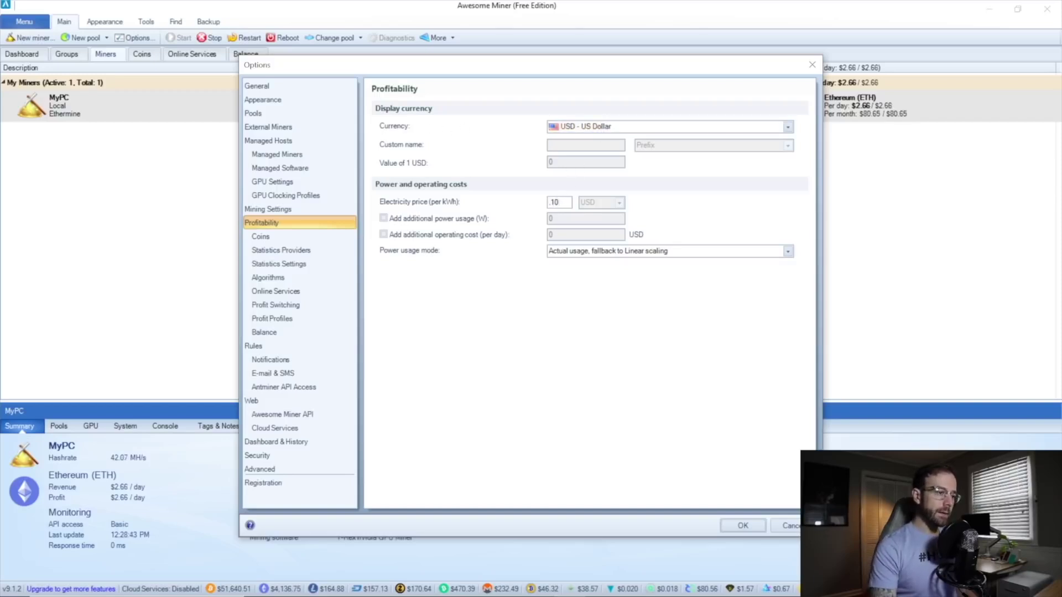
left_click(742, 526)
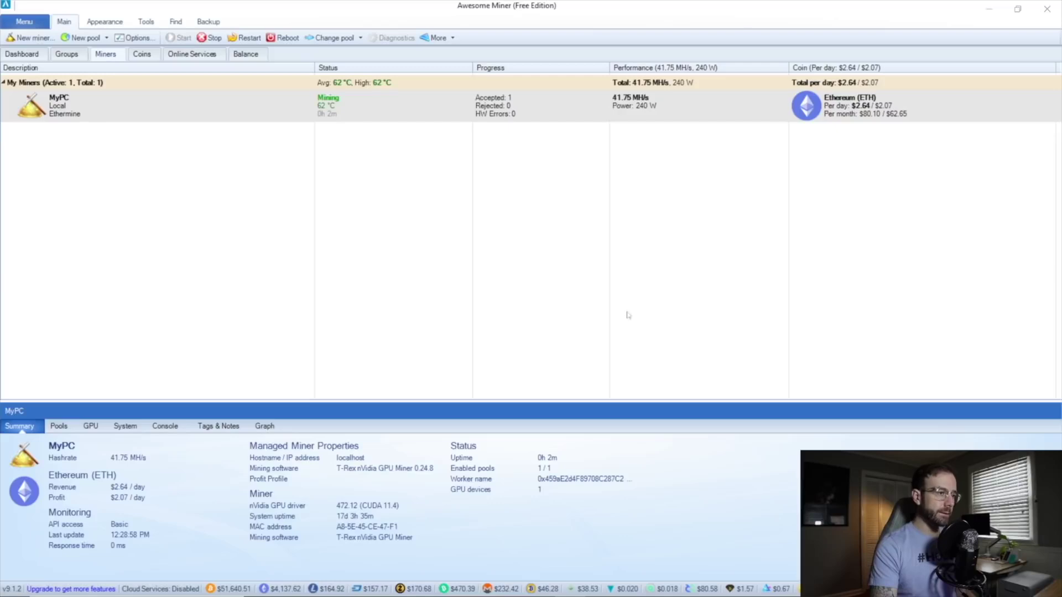
Enlarge MyPC's details pane, check its Ethermine pool and RTX 3070 Ti entries, then show System sensor readings.
left_click_drag(391, 402, 466, 210)
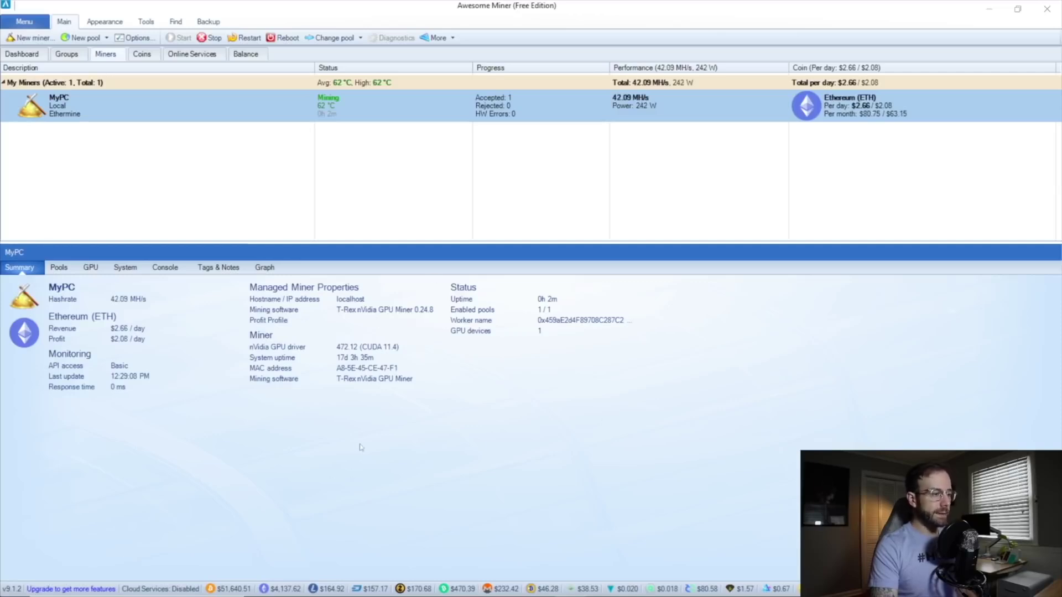
left_click(58, 267)
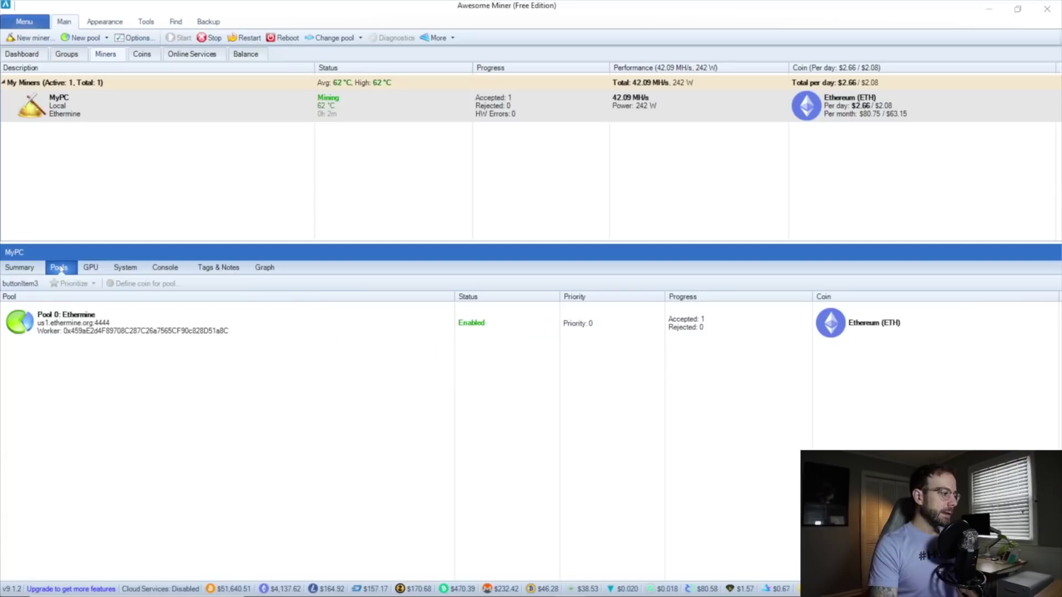
left_click(287, 324)
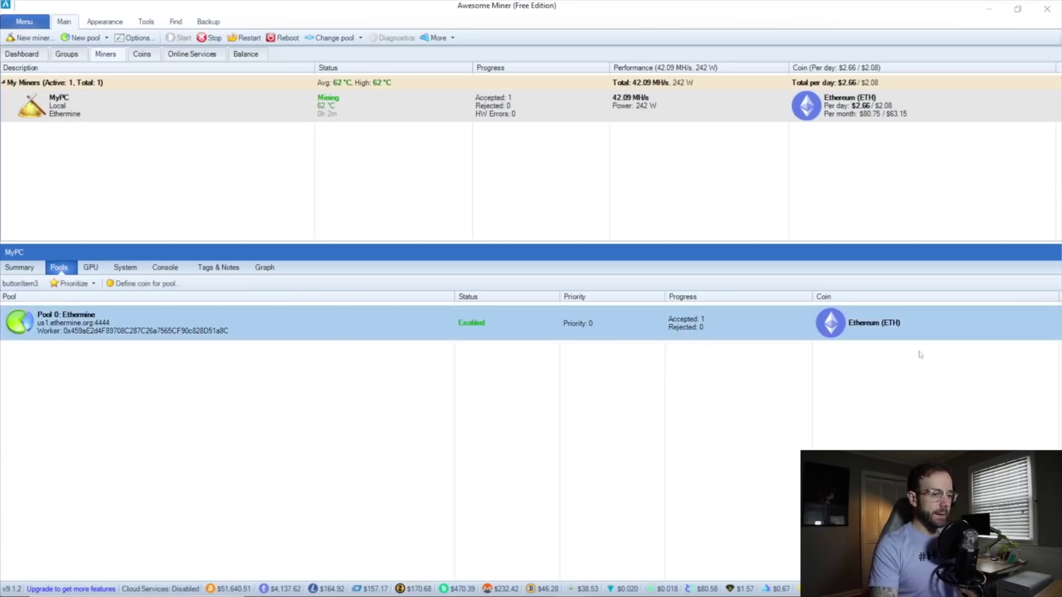
left_click(89, 269)
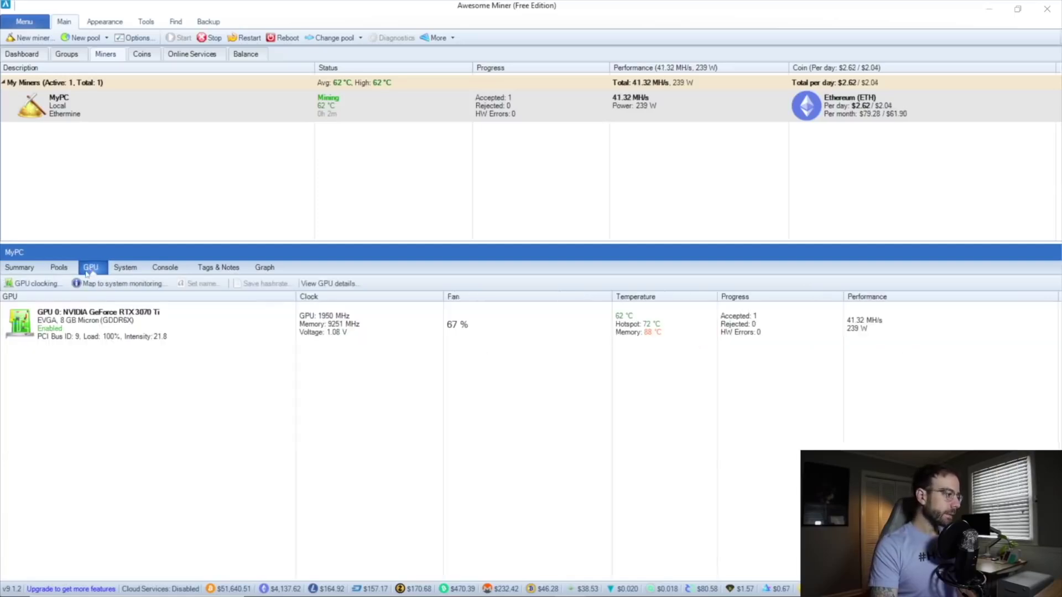
left_click(261, 333)
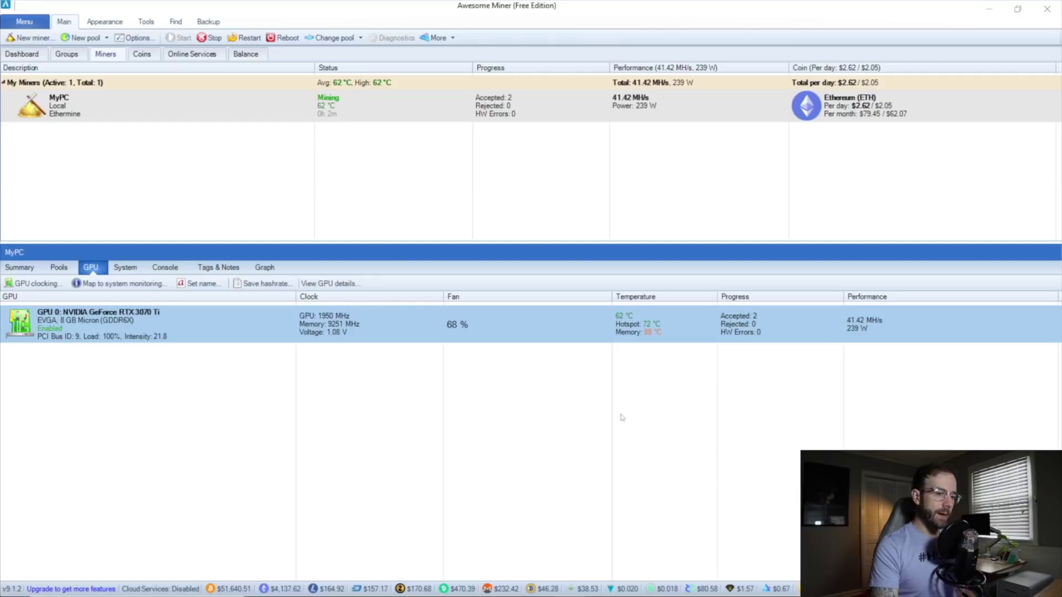
left_click(125, 267)
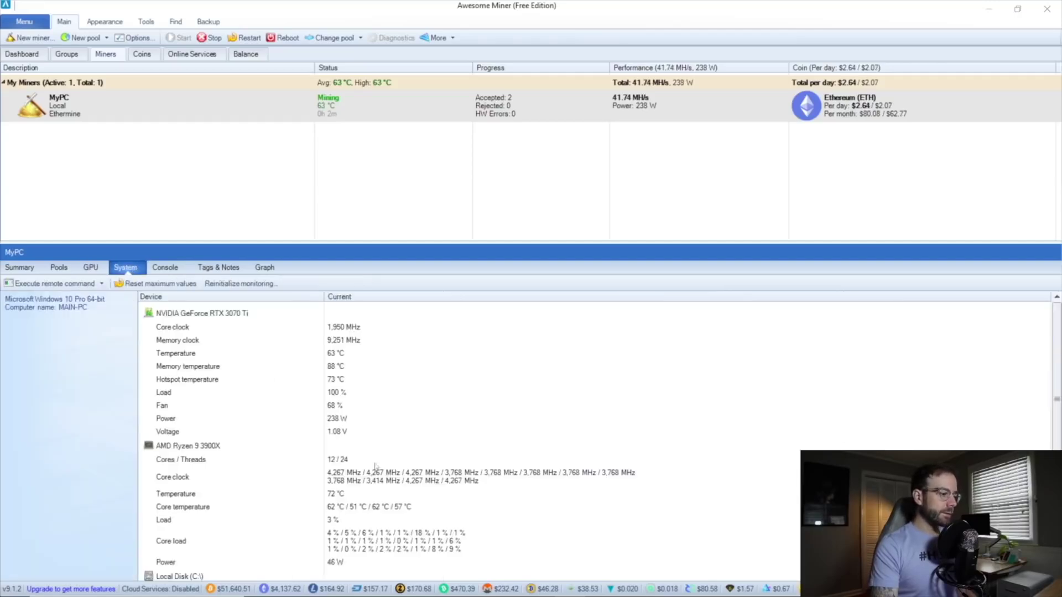
Scroll through MyPC's details and refresh its miner console output.
scroll(263, 487, "down", 3)
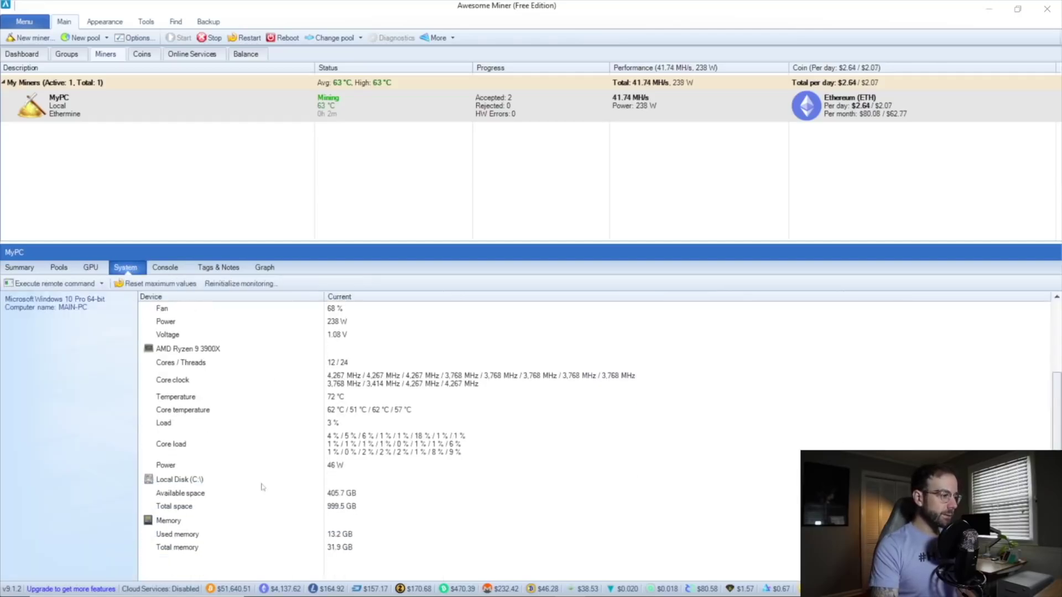
scroll(262, 486, "up", 2)
scroll(262, 487, "up", 1)
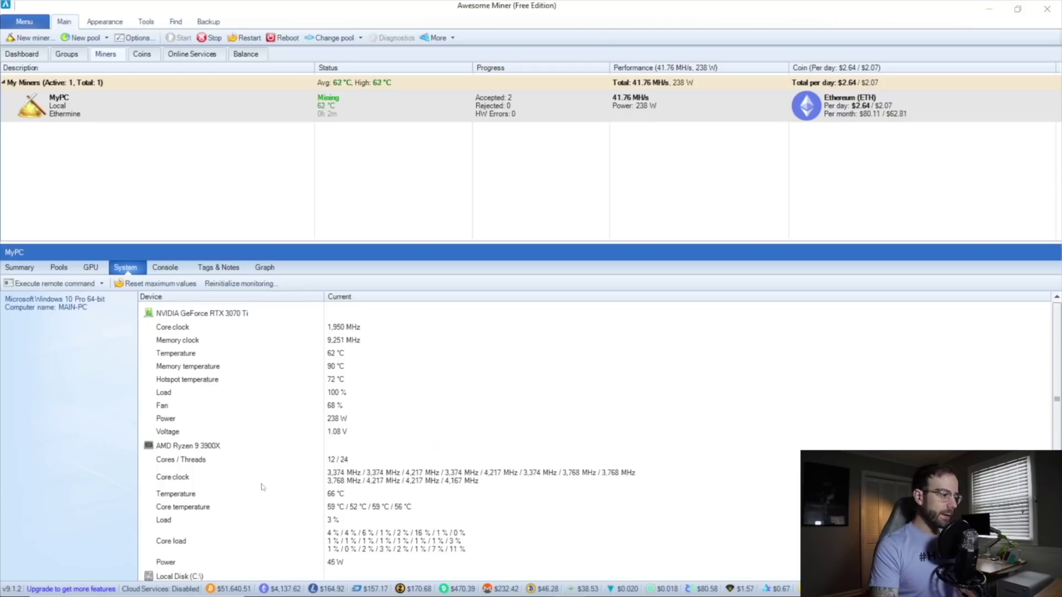
scroll(281, 544, "down", 1)
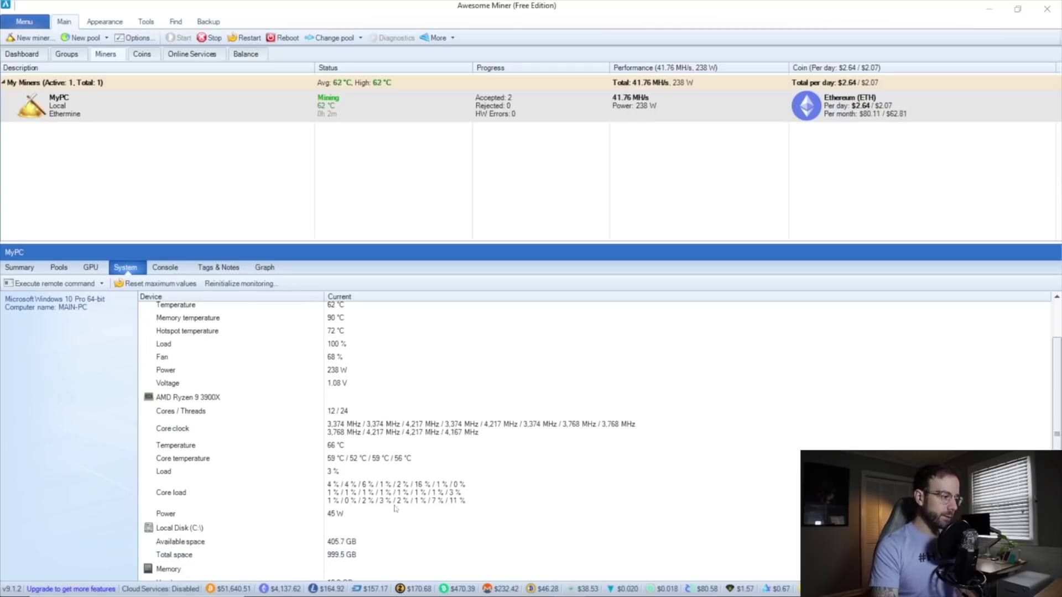
scroll(308, 510, "down", 3)
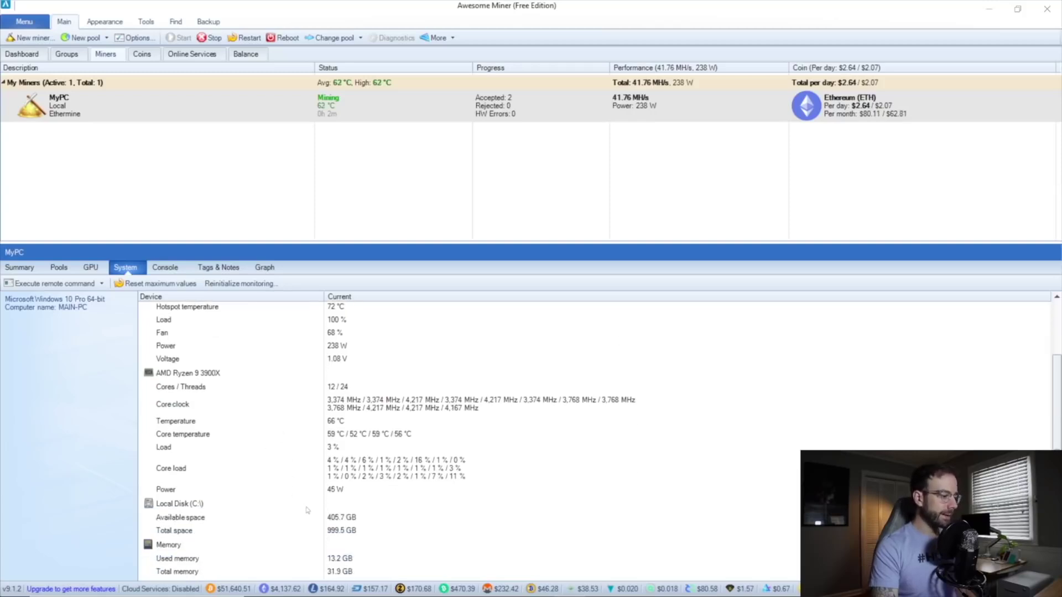
scroll(308, 510, "up", 2)
scroll(308, 510, "up", 1)
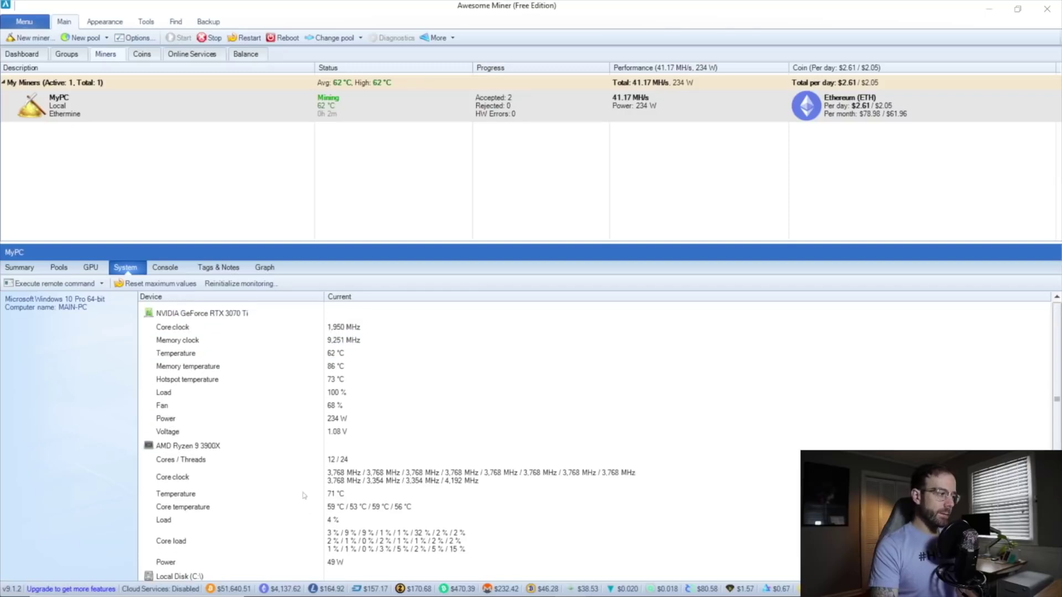
left_click(165, 267)
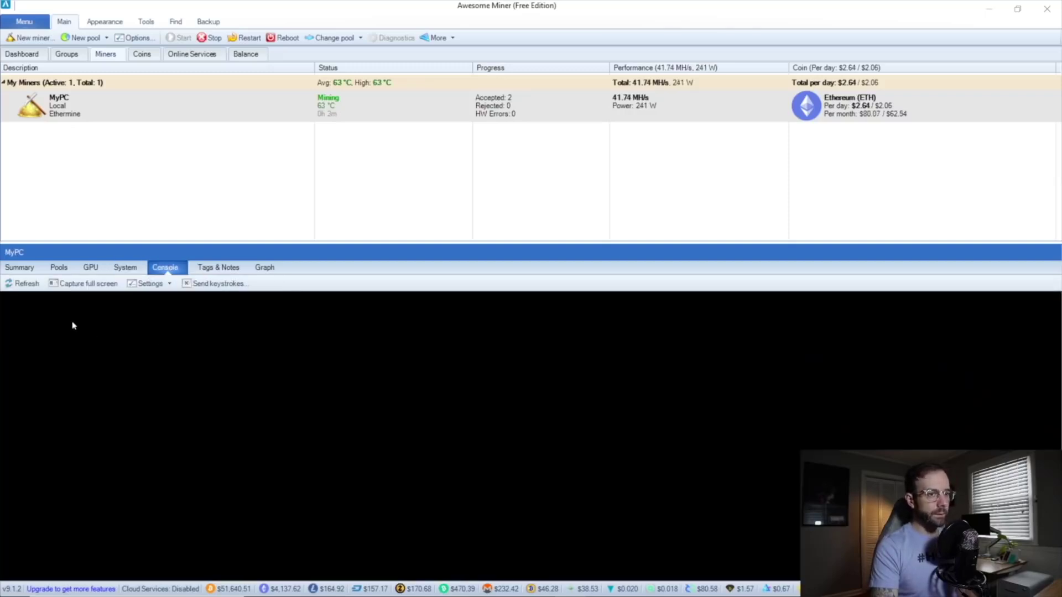
left_click(20, 284)
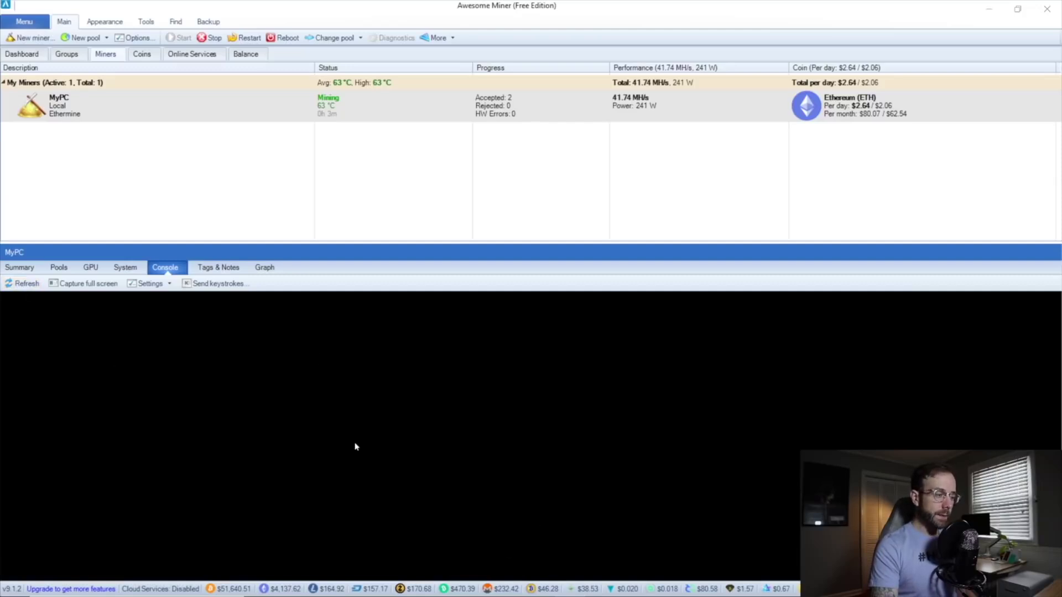
Glance at tags and the hashrate graph, then show MyPC's summary: 41.85 MH/s, $2.07 profit.
left_click(218, 268)
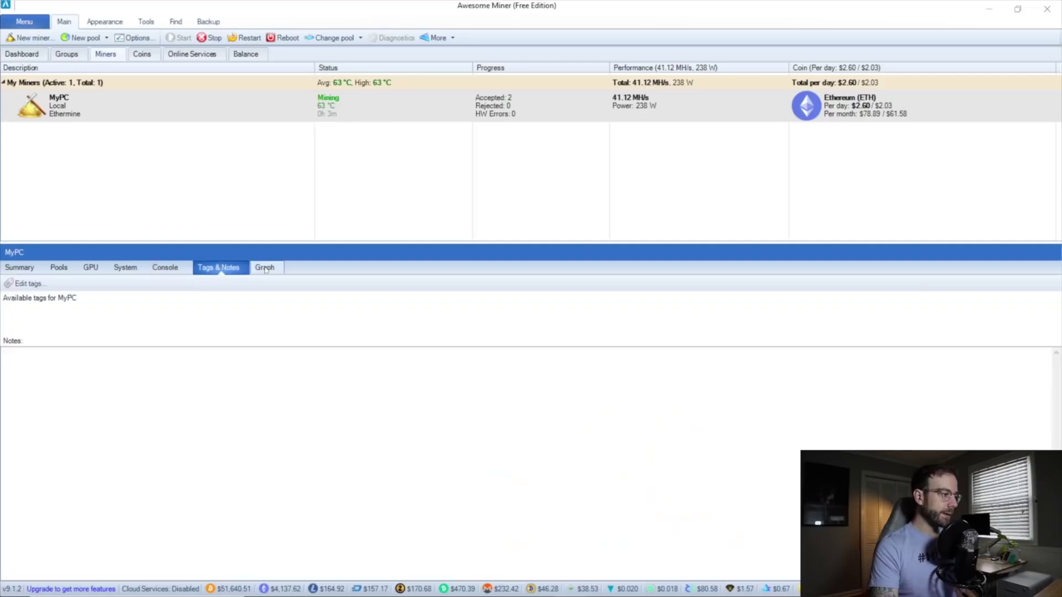
left_click(265, 267)
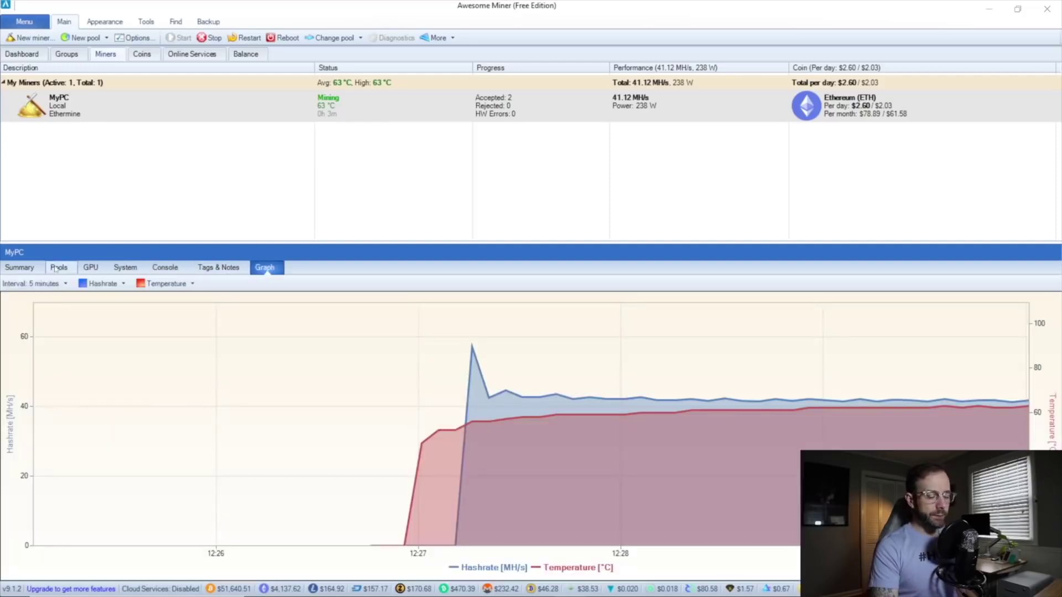
left_click(25, 269)
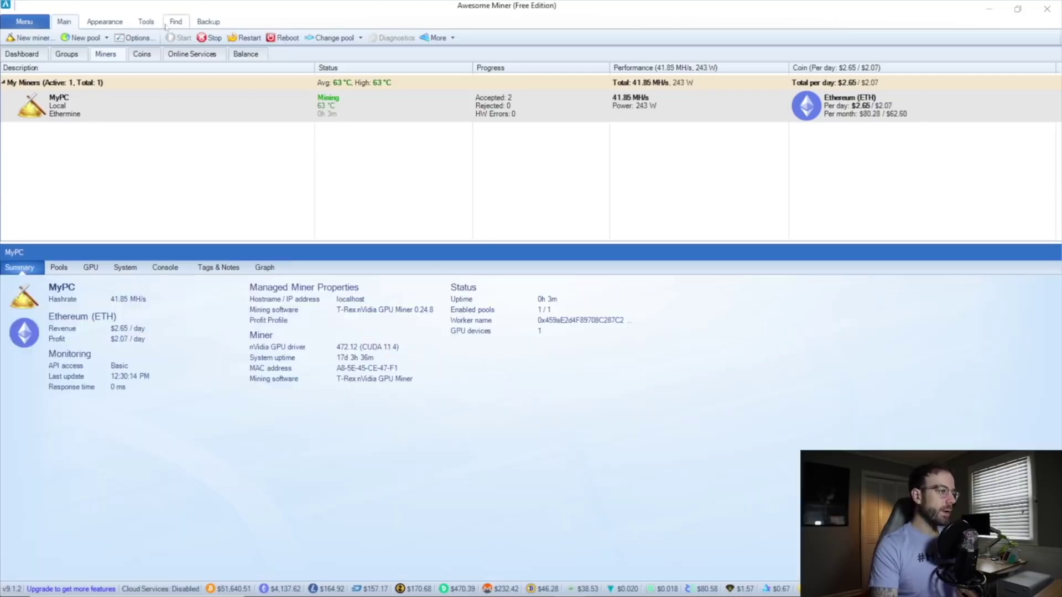
Review the Dashboard totals, then the Coins table led by Bitcoin Cash SV at $3.72/day.
left_click(21, 55)
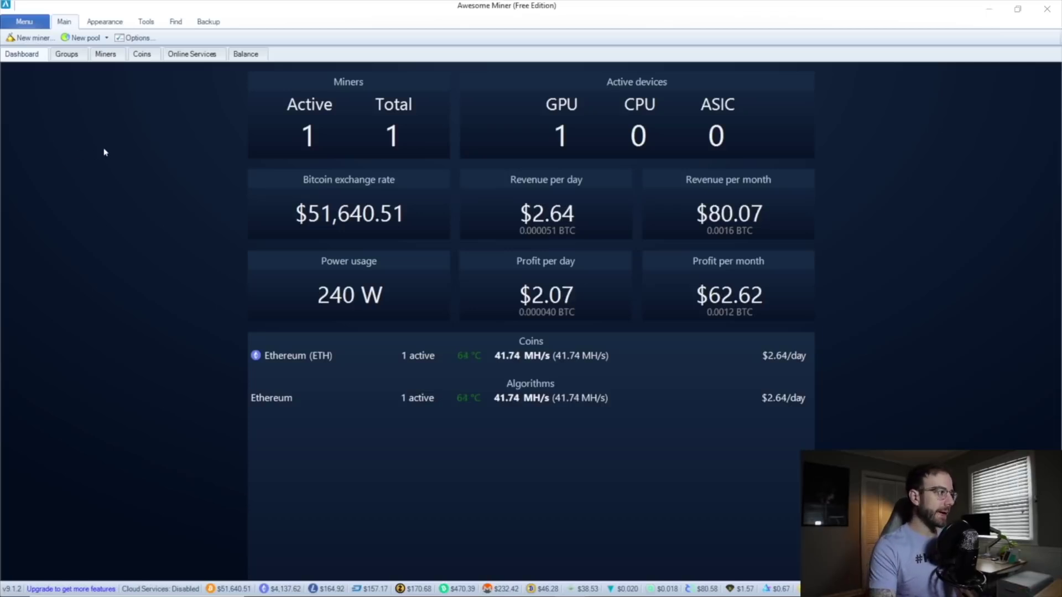
left_click(143, 55)
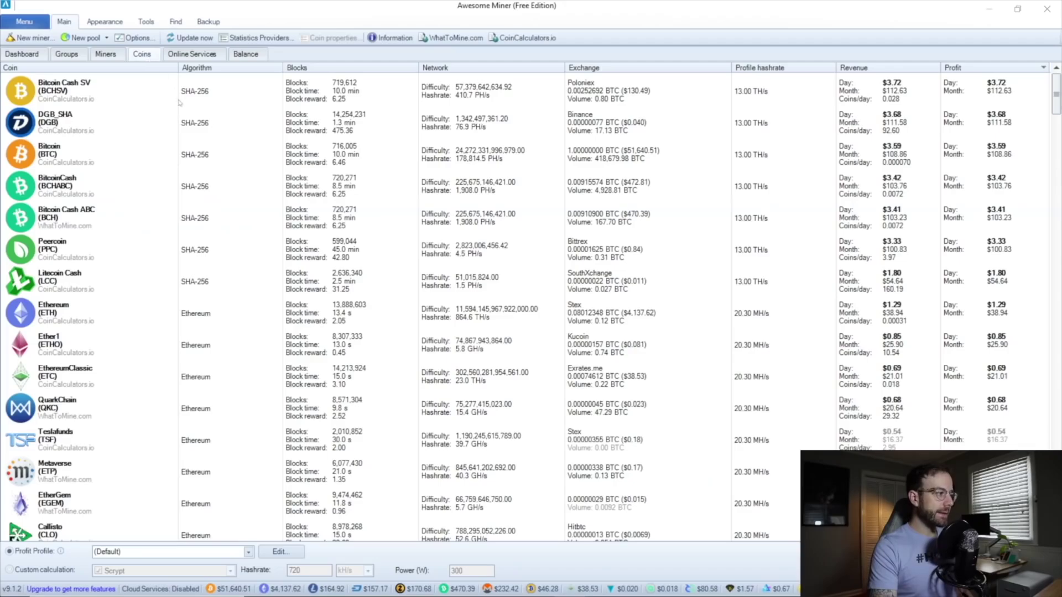
Scroll the Coins table, then compare Online Services, topped by Mining Dutch SHA-256 at $3.67.
mouse_move(1055, 95)
left_mouse_down()
mouse_move(1055, 371)
mouse_move(1046, 79)
left_mouse_up()
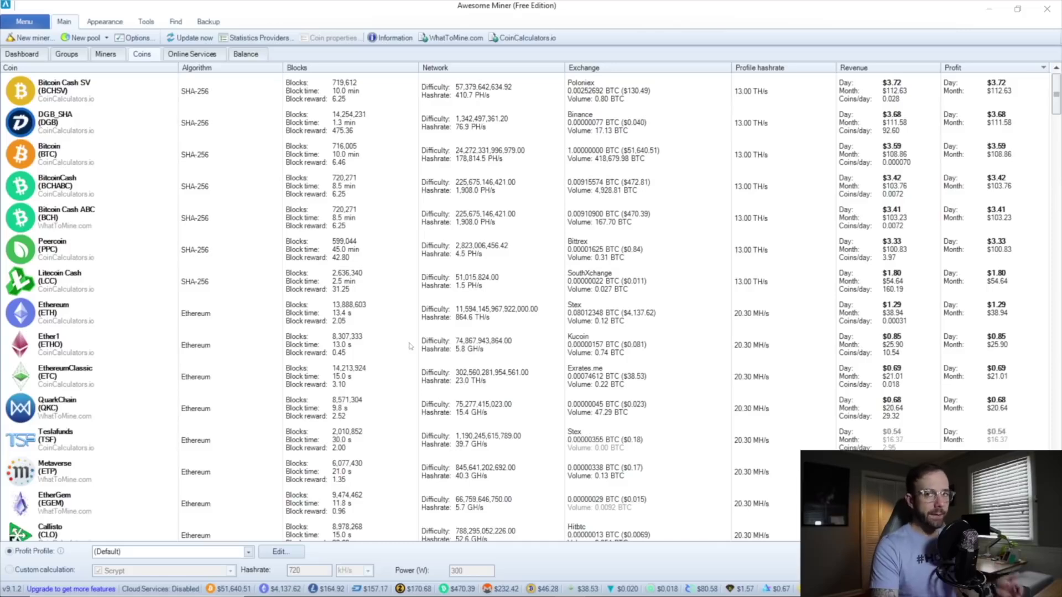
left_click(193, 54)
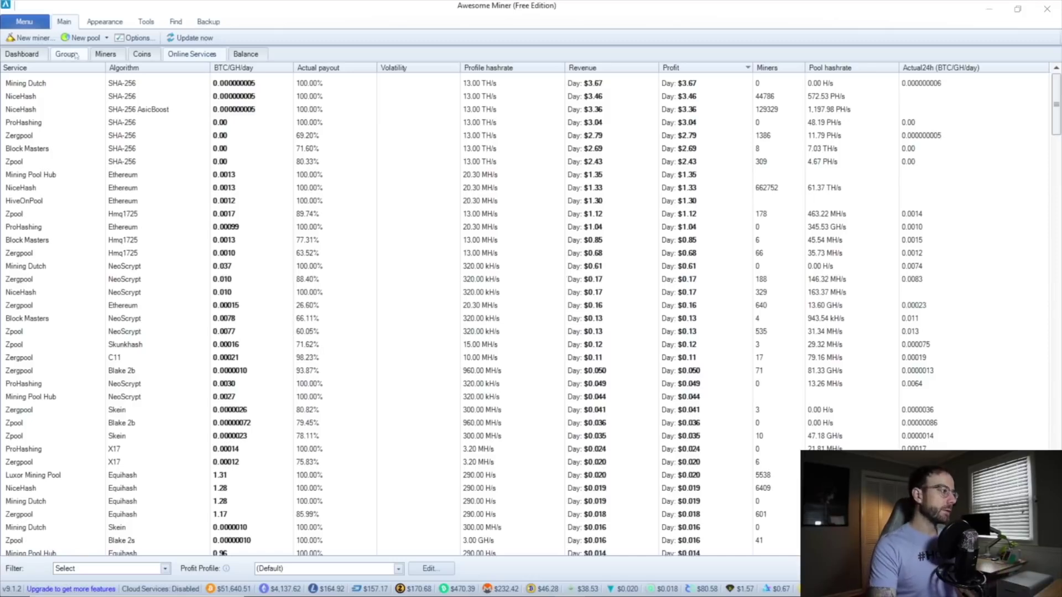
Return to Miners, check for program updates (none found) and cancel the mining software definitions update.
left_click(104, 55)
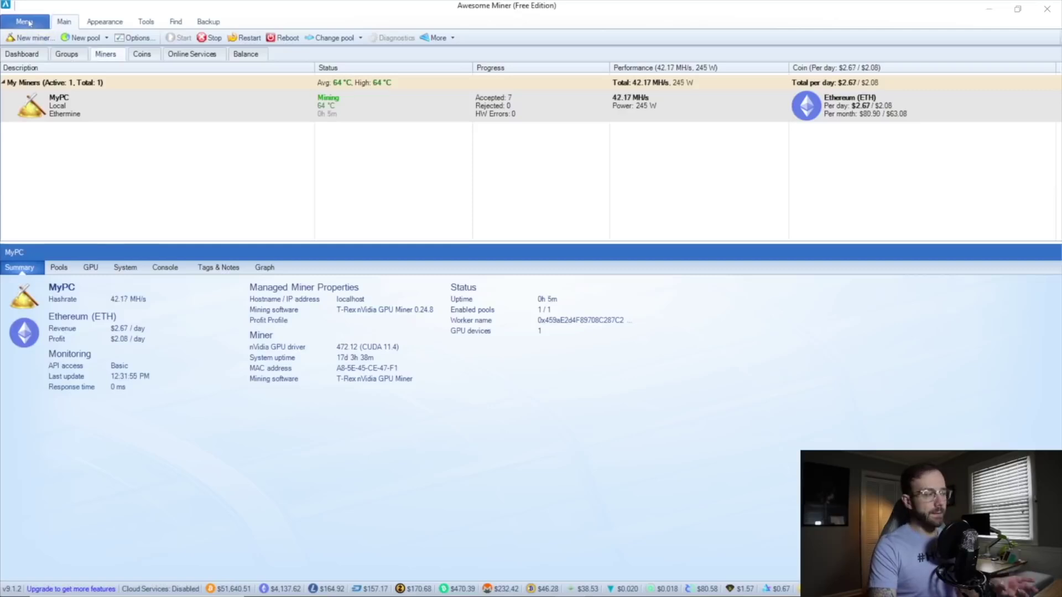
left_click(29, 23)
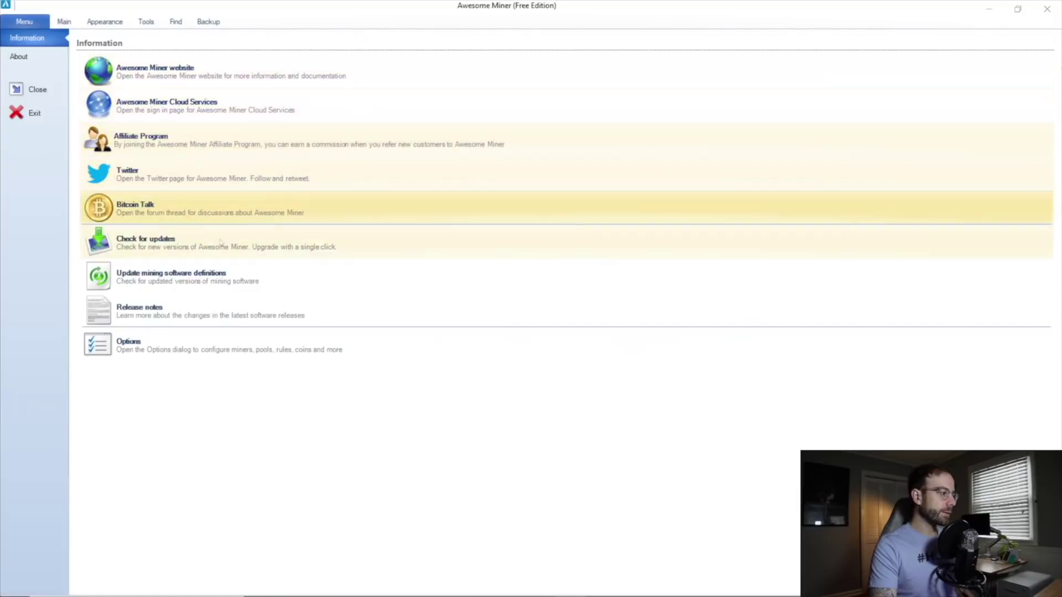
left_click(210, 245)
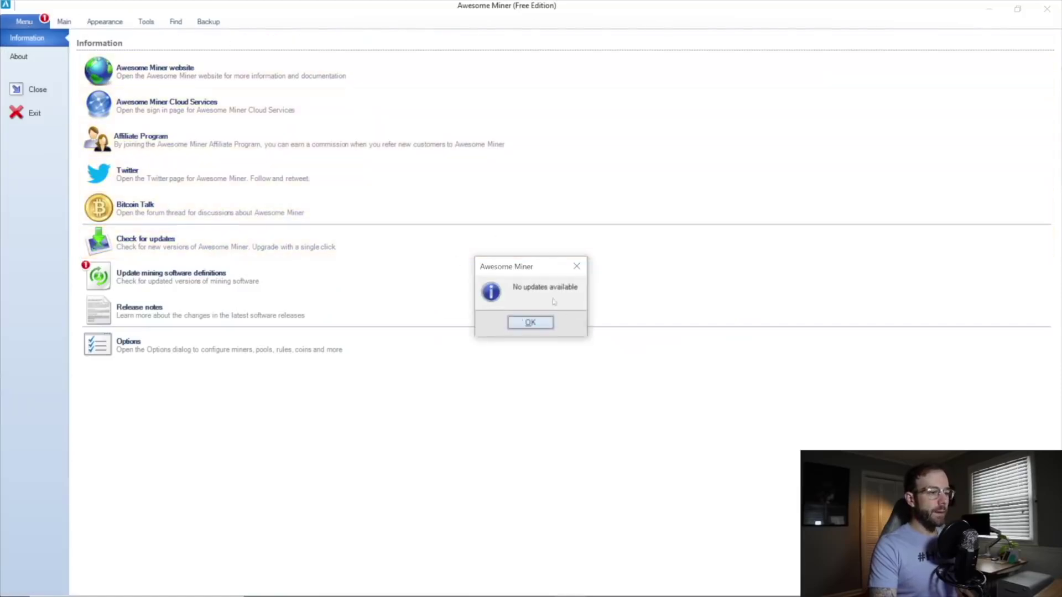
left_click(530, 323)
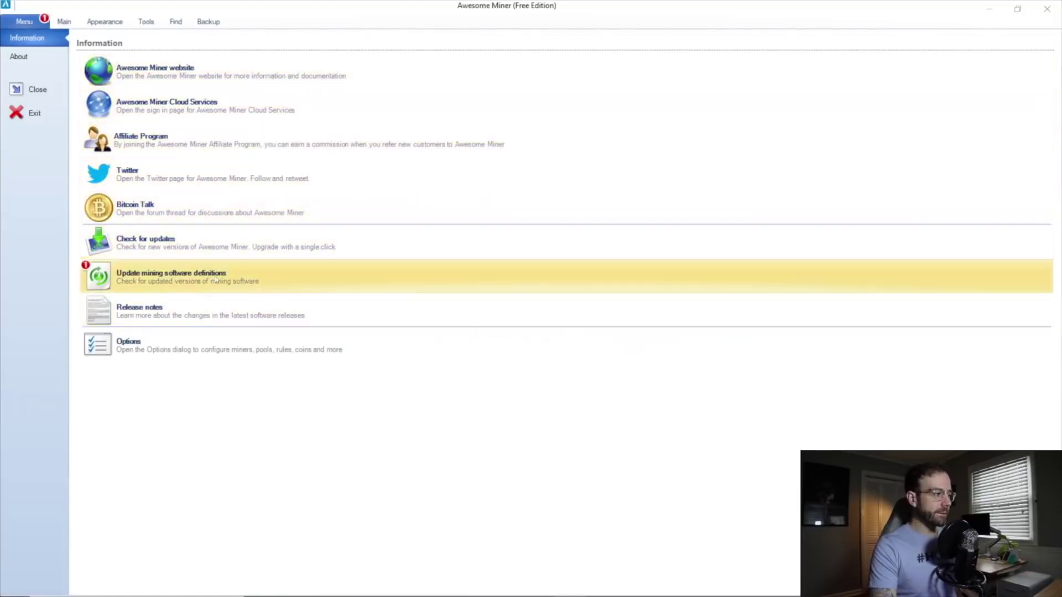
left_click(216, 279)
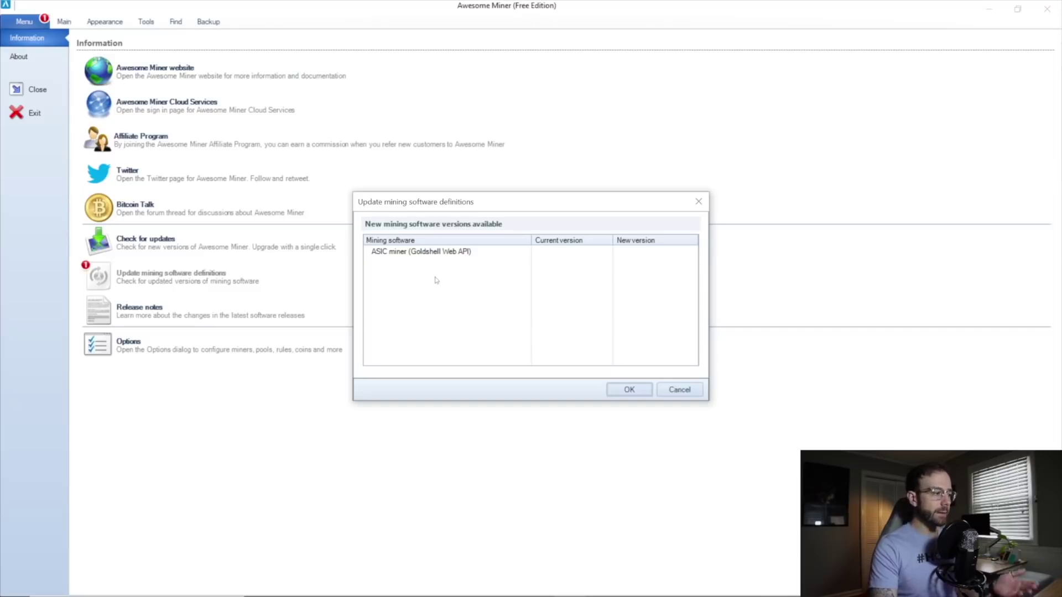
left_click(681, 390)
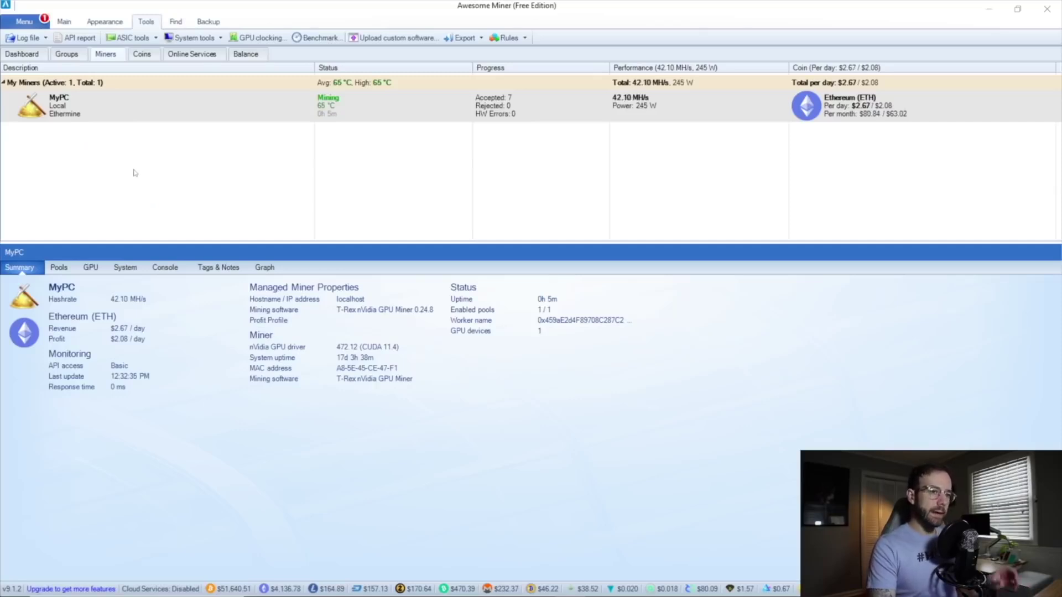
left_click(264, 38)
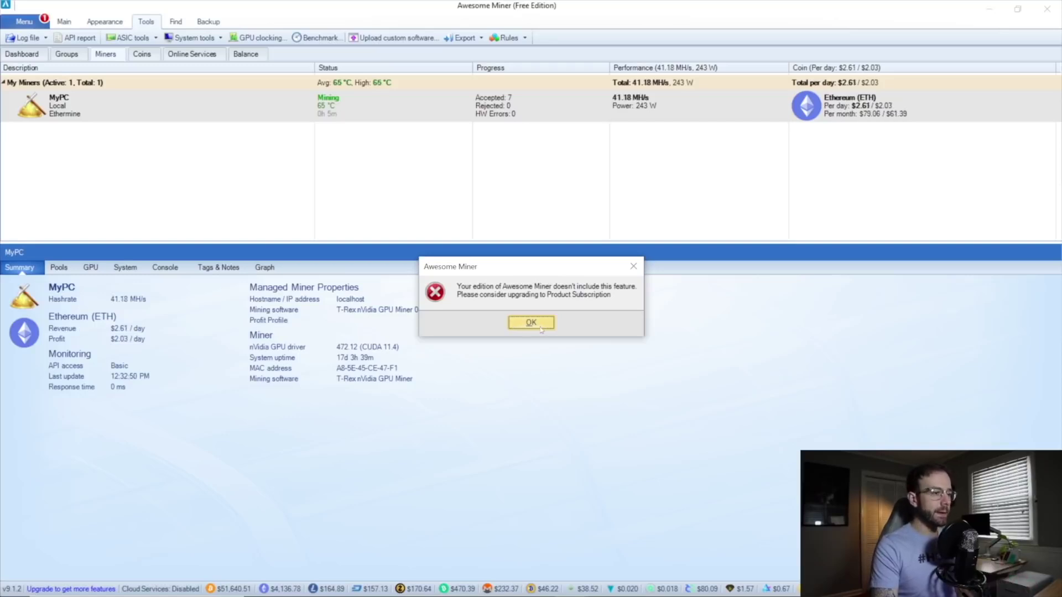
left_click(541, 329)
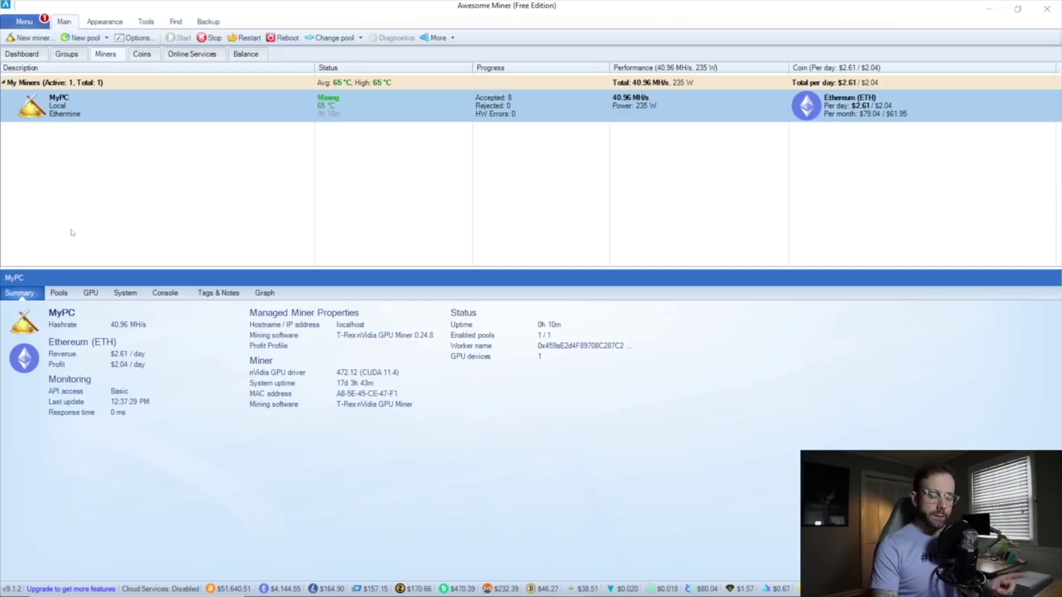
mouse_move(446, 595)
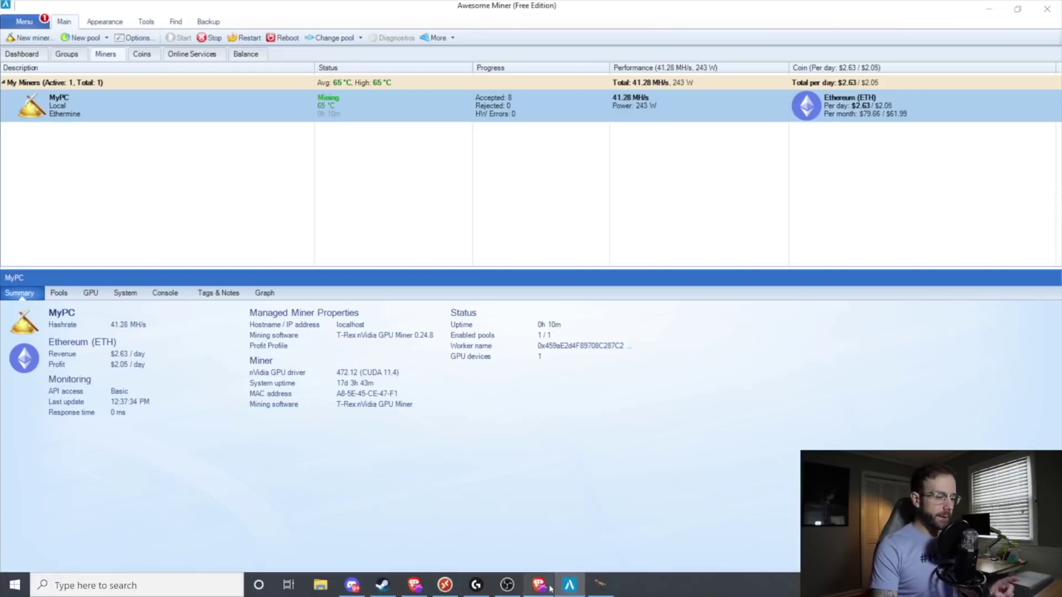
left_click(540, 585)
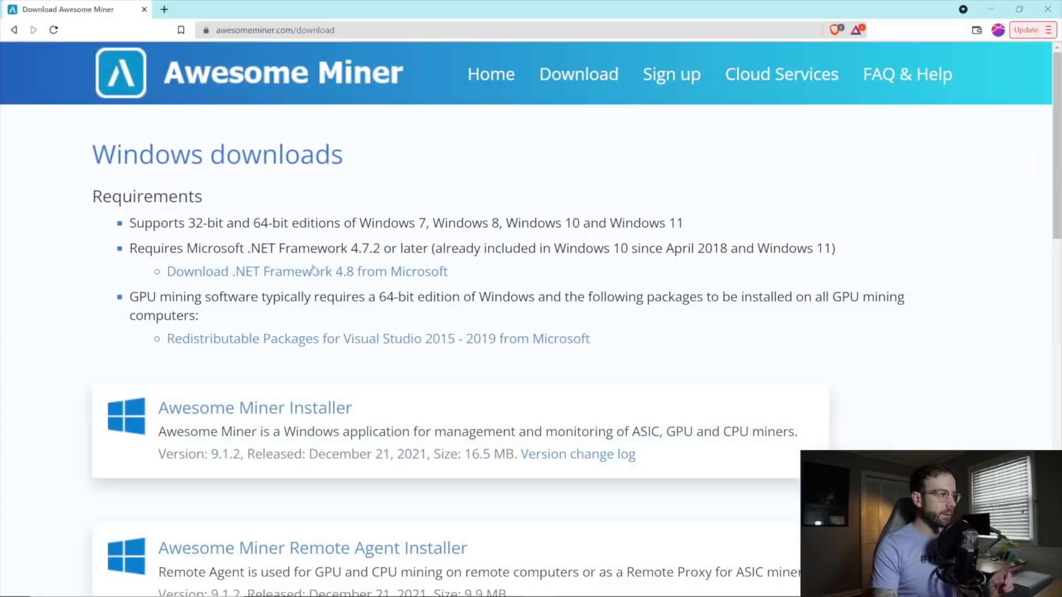
scroll(287, 310, "down", 3)
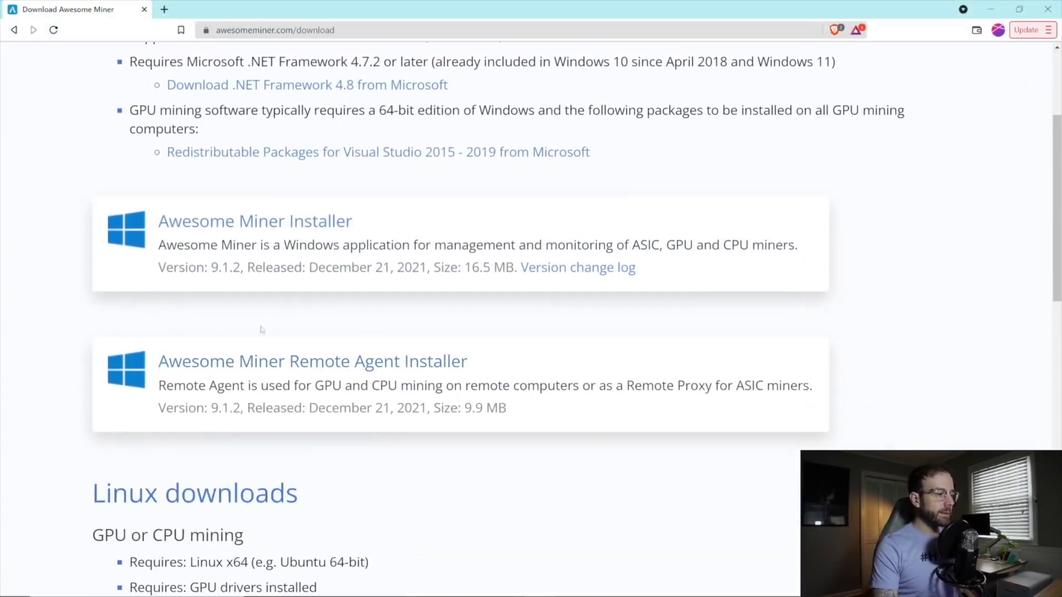
scroll(391, 366, "down", 2)
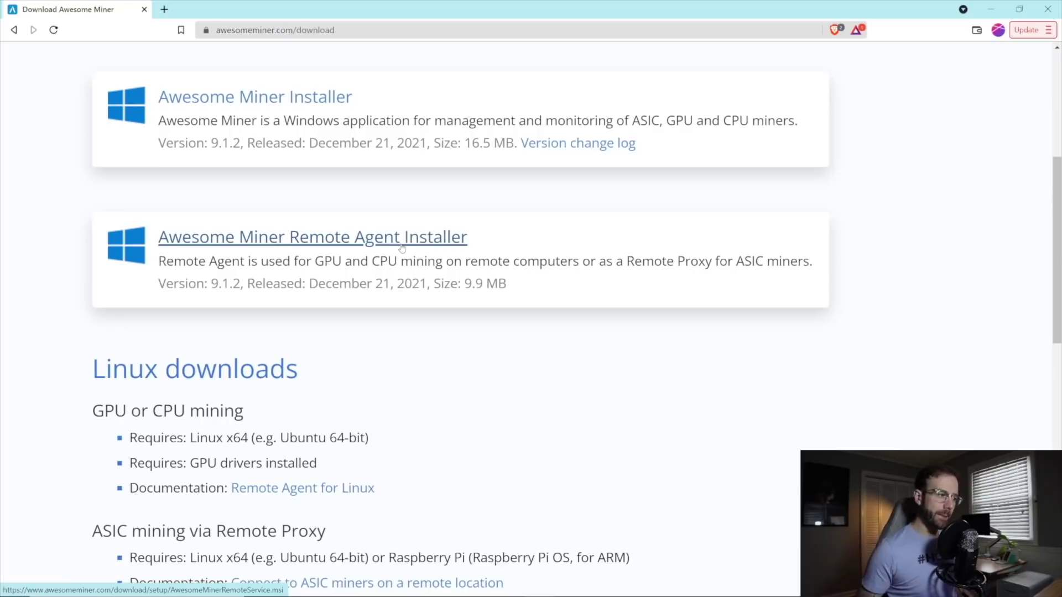
left_click(991, 9)
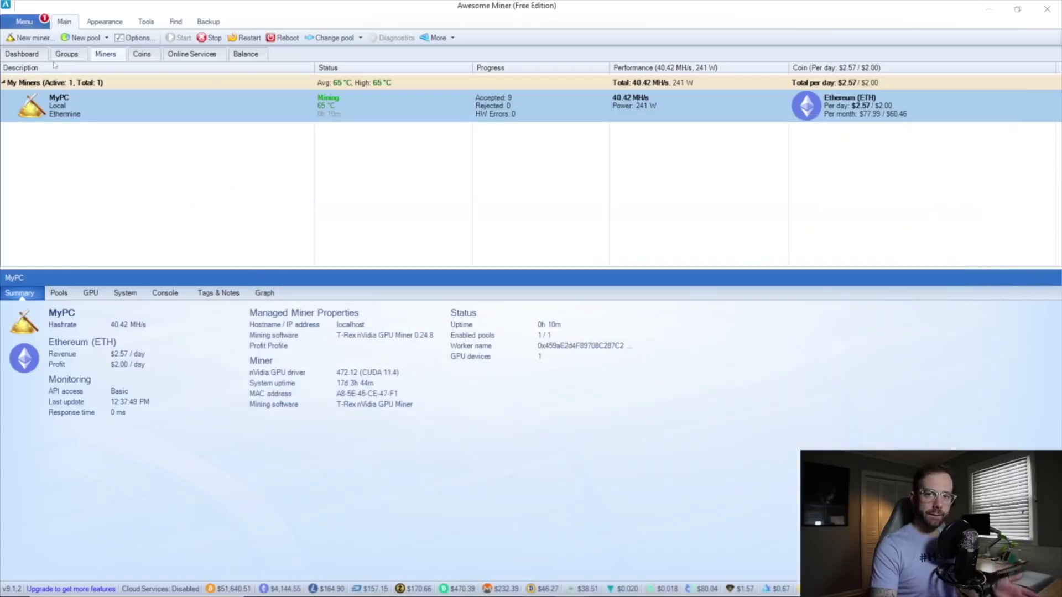
Scan the network for Awesome Miner Remote Agent machines in the Add Miner wizard.
left_click(31, 37)
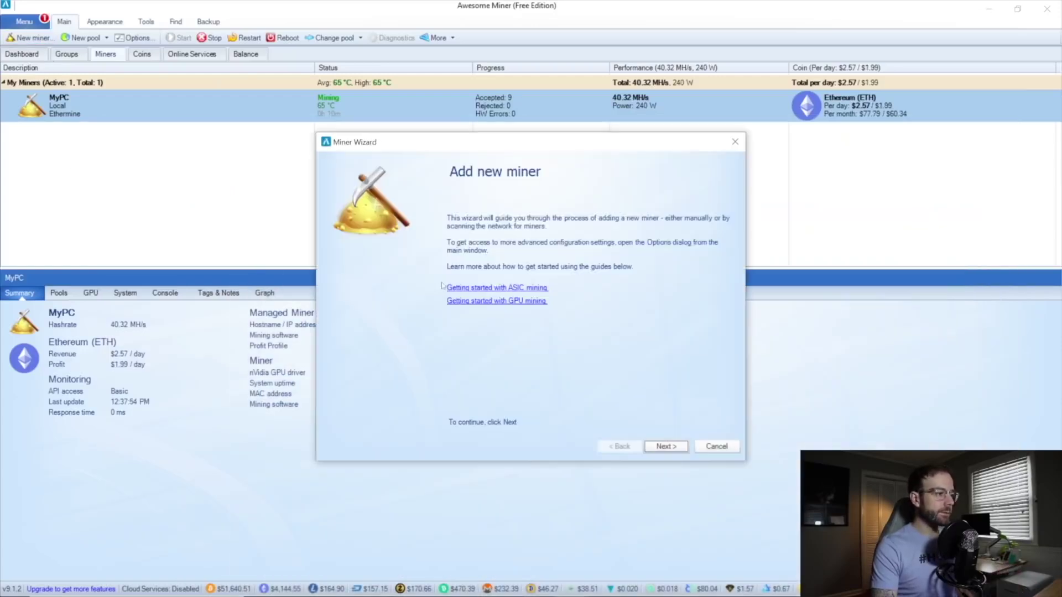
left_click(666, 446)
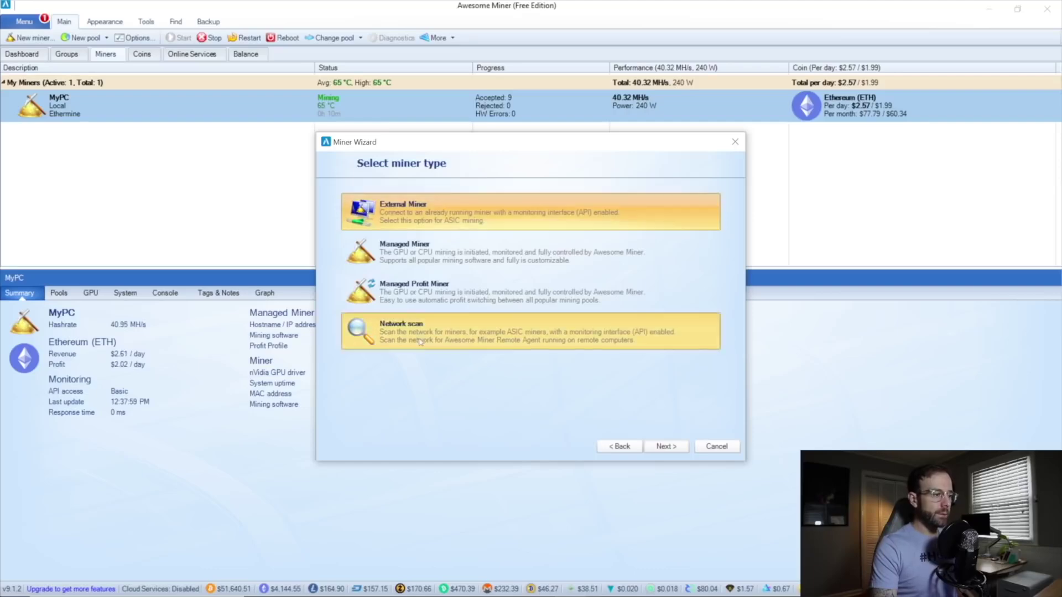
left_click(401, 328)
left_click(666, 446)
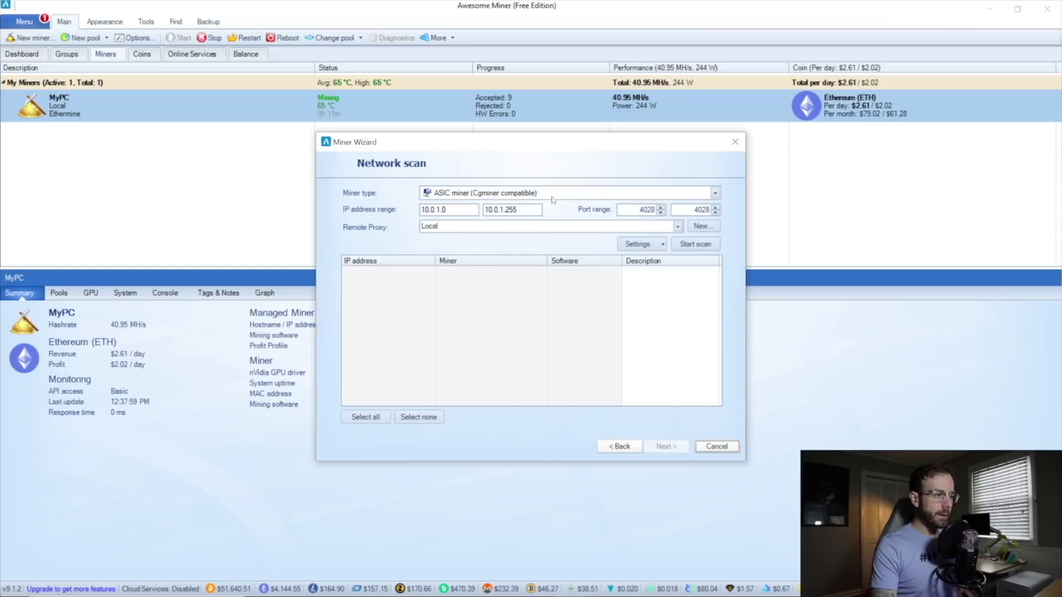
left_click(552, 193)
left_click_drag(714, 244, 725, 381)
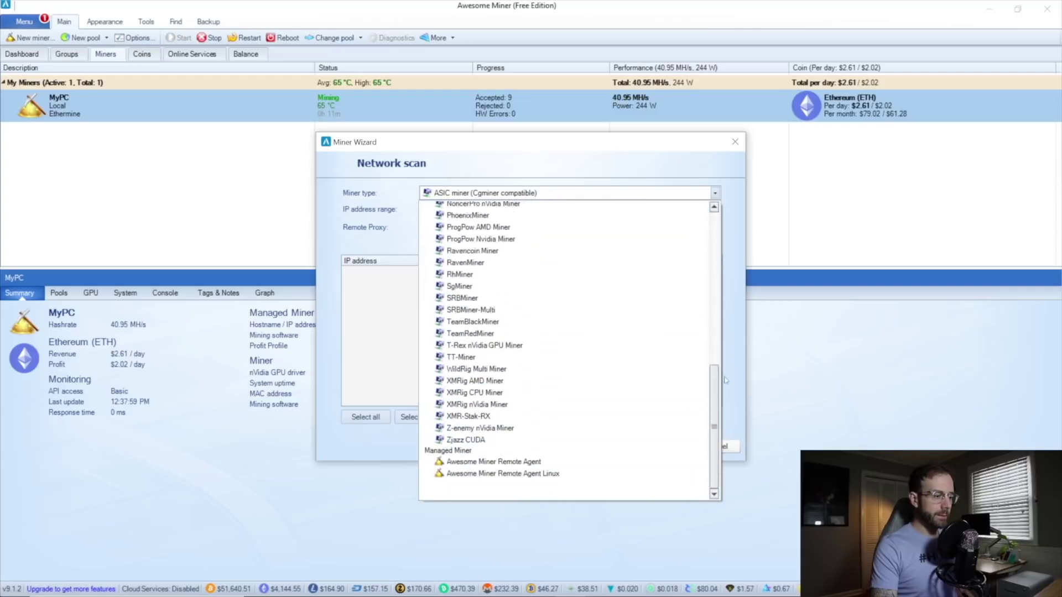
left_click(496, 461)
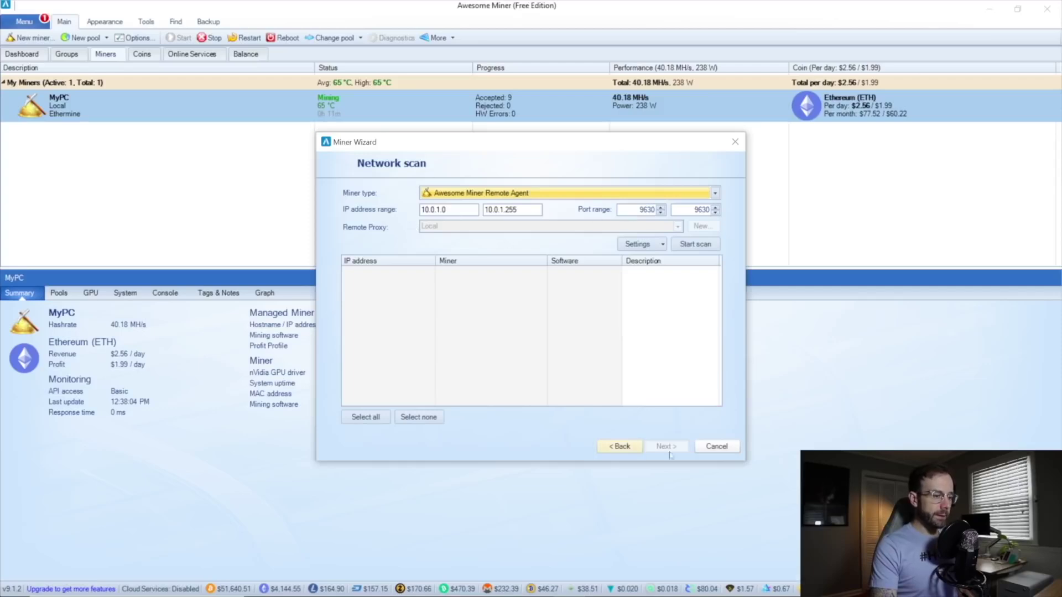
left_click(692, 244)
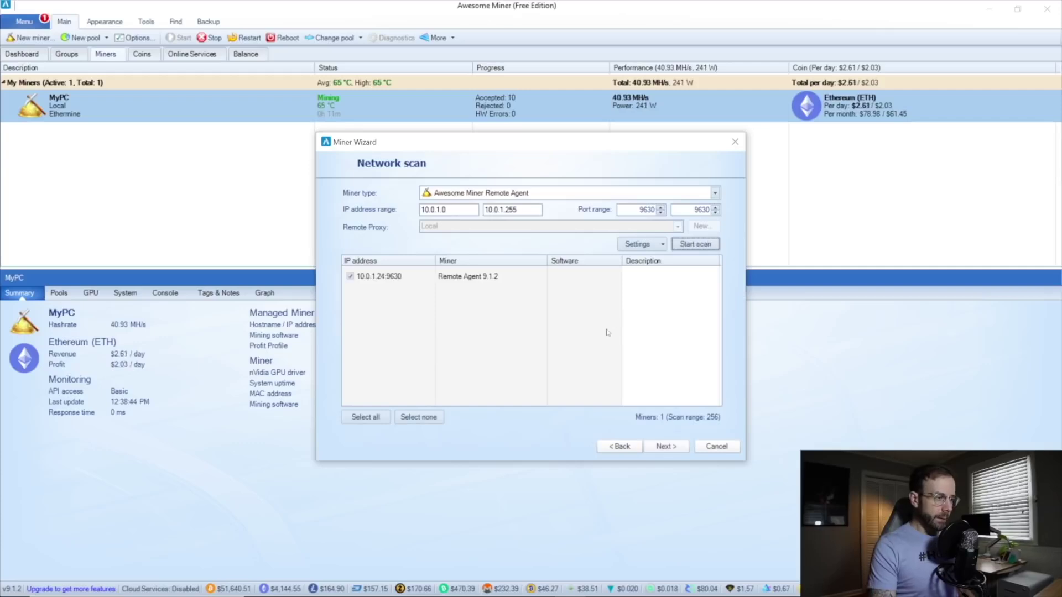
Add the found 10.0.1.24 agent as a Managed Miner in the My Miners group.
left_click(672, 451)
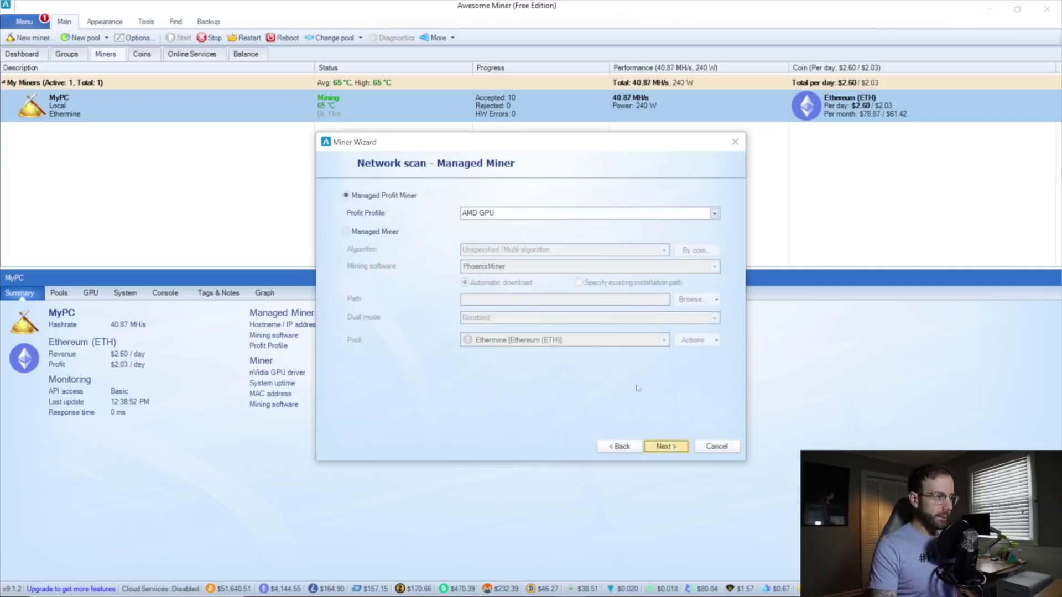
left_click(391, 235)
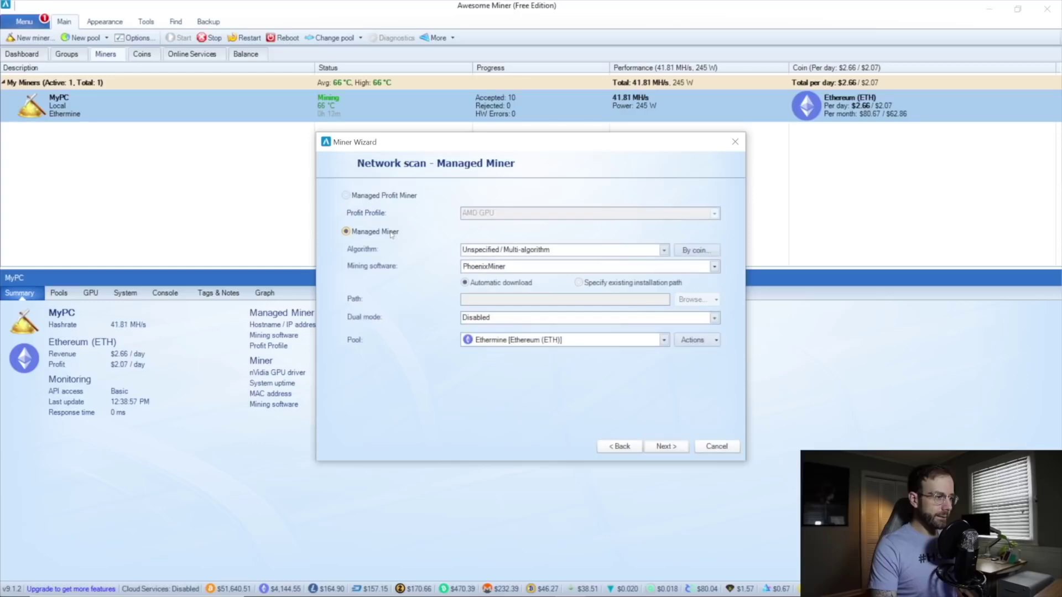
left_click(667, 447)
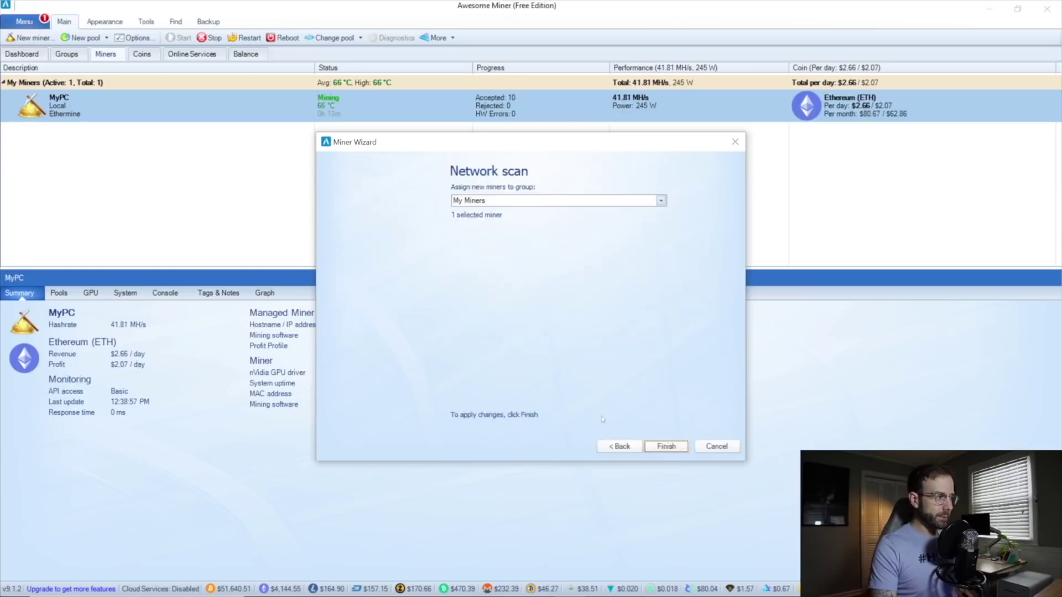
left_click(666, 446)
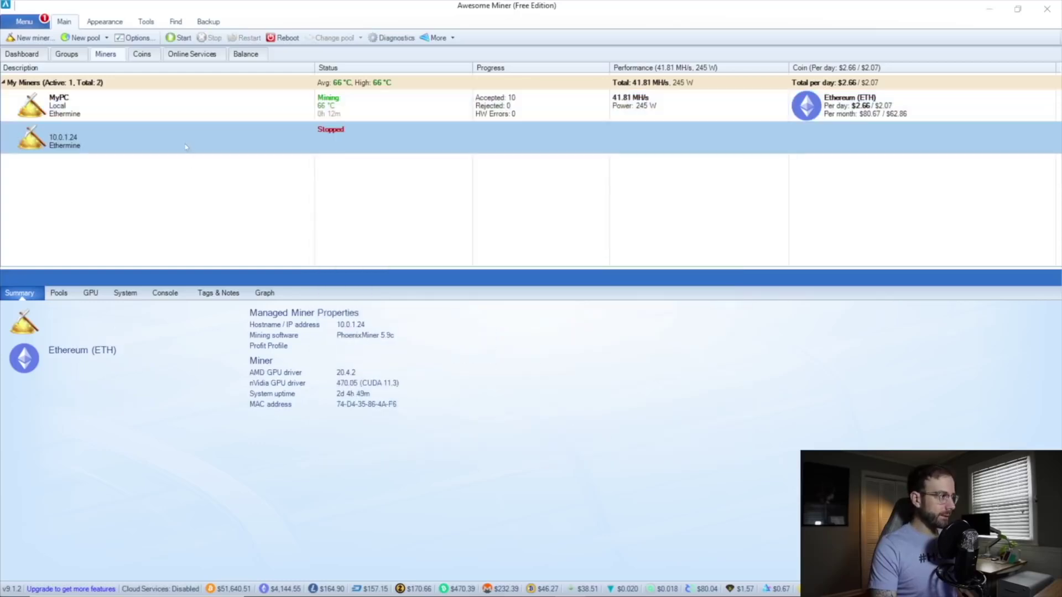
Look over the new 10.0.1.24 miner's GPU and System details.
left_click(91, 293)
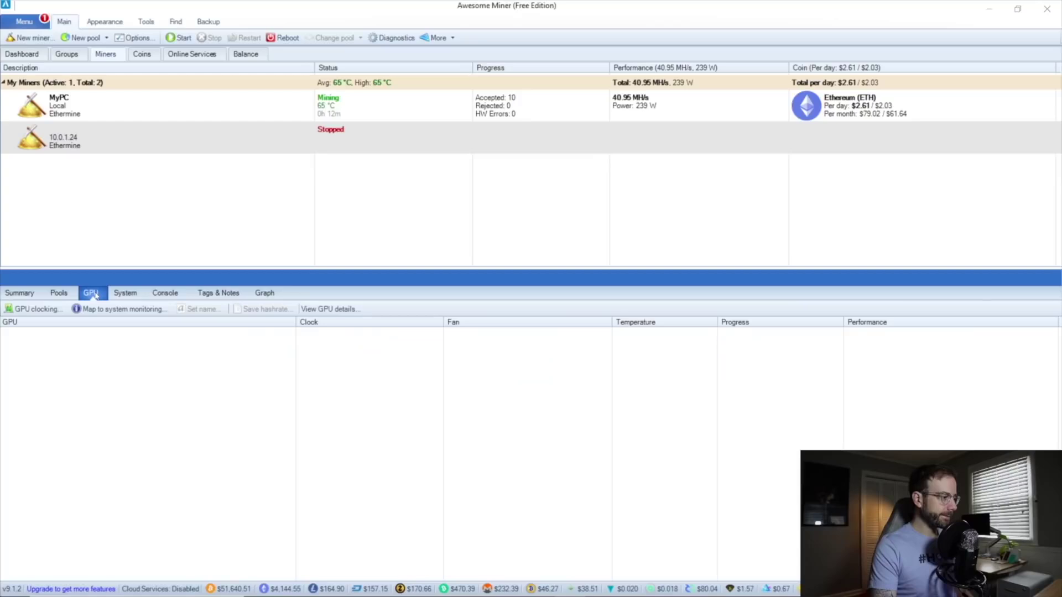
left_click(166, 293)
left_click(123, 294)
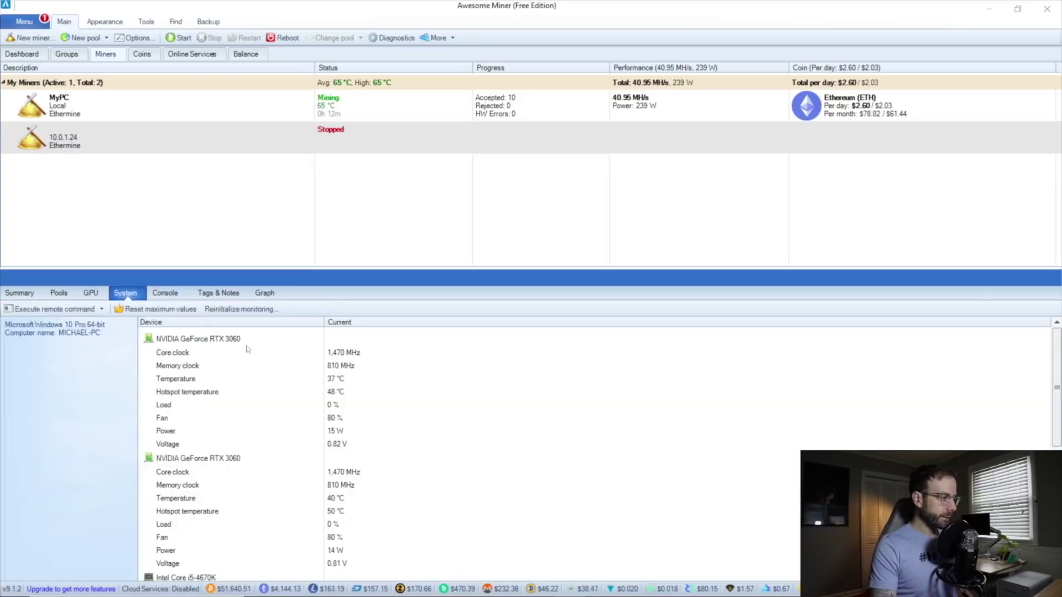
scroll(255, 514, "down", 2)
scroll(257, 510, "up", 2)
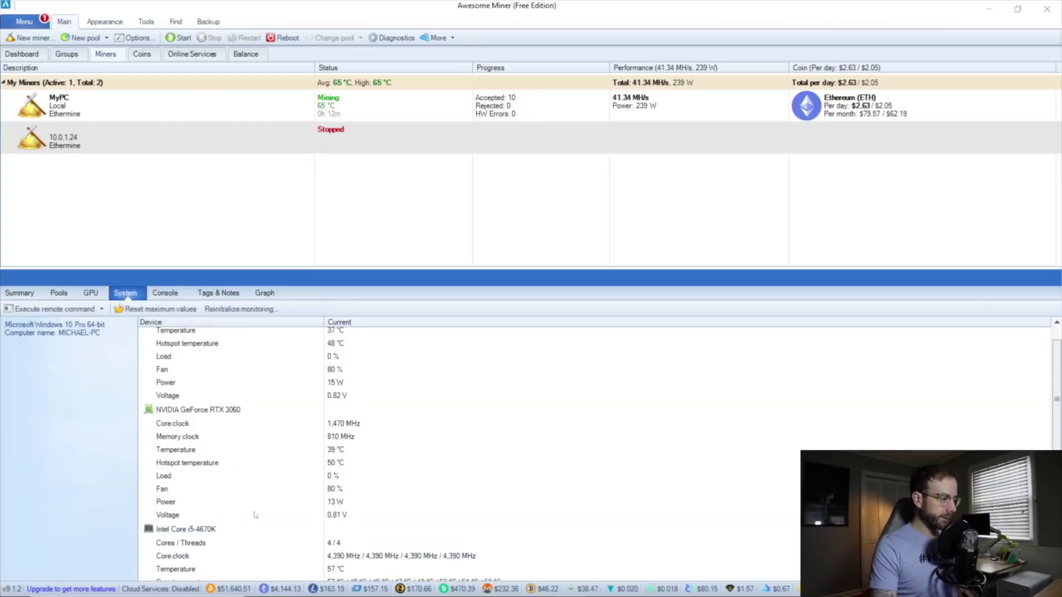
In Properties, name the miner Old-PC with T-Rex nVidia GPU Miner and Ethereum algorithm.
right_click(140, 128)
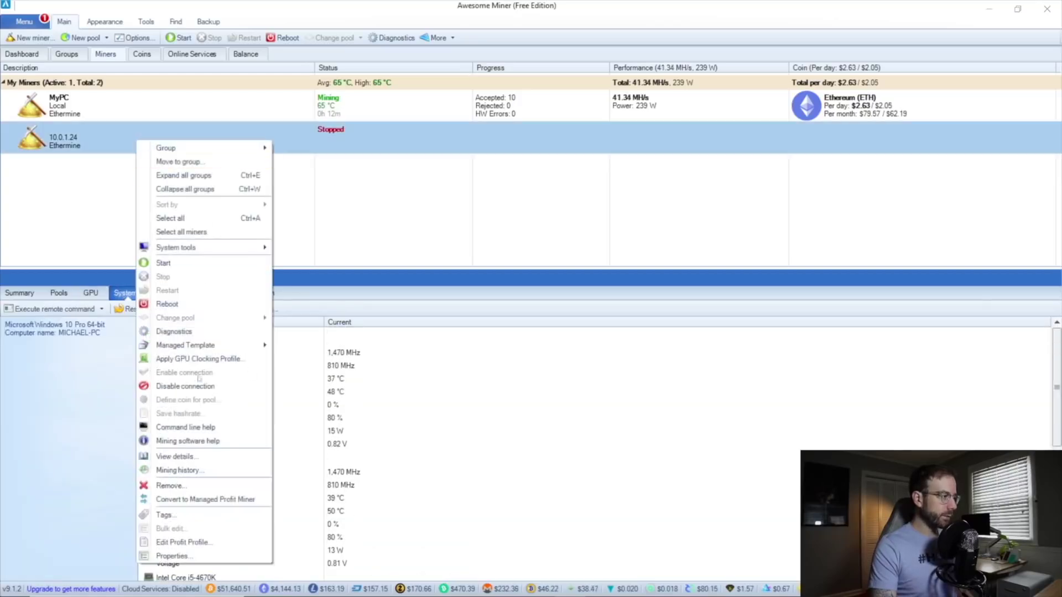
left_click(182, 562)
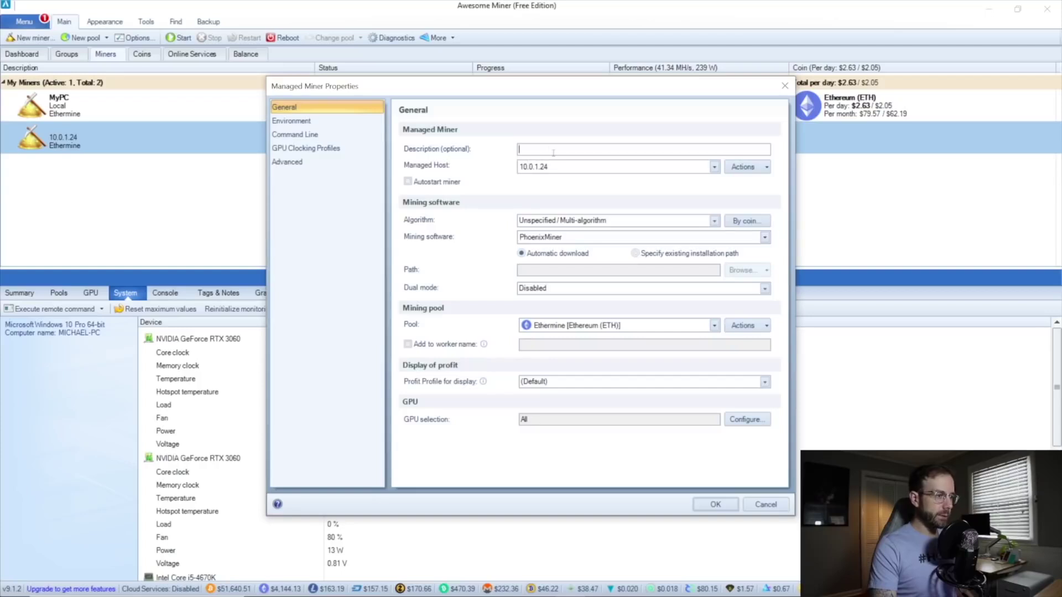
type("Old-")
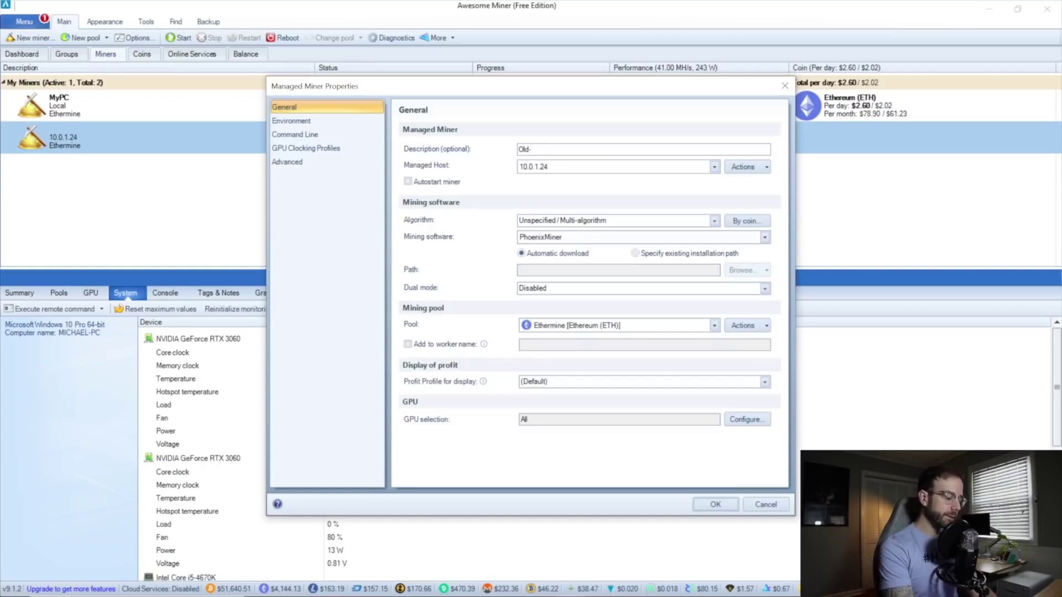
type("PC")
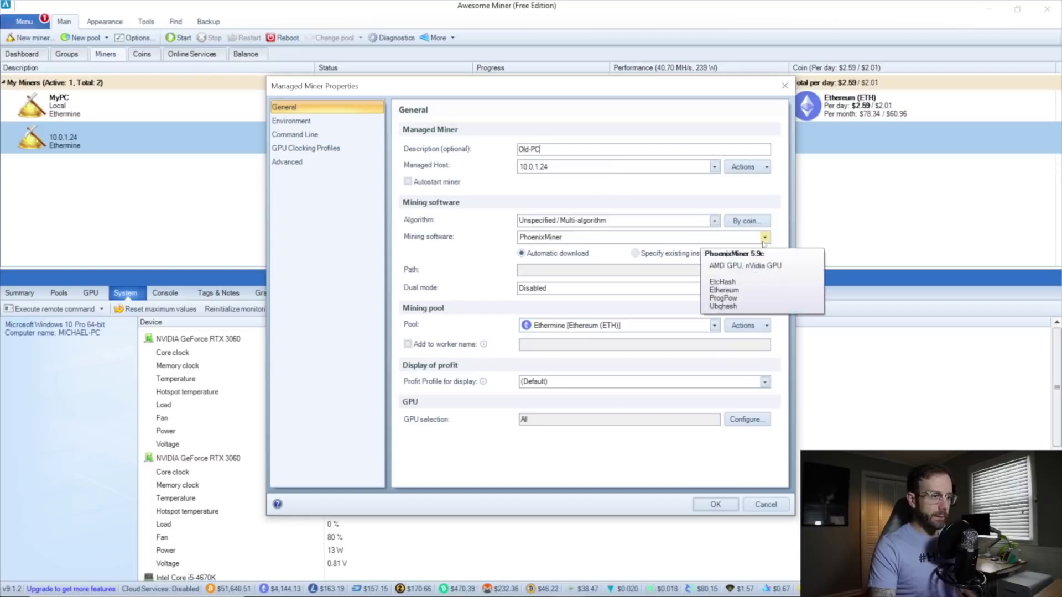
left_click(764, 238)
left_click_drag(764, 280, 765, 307)
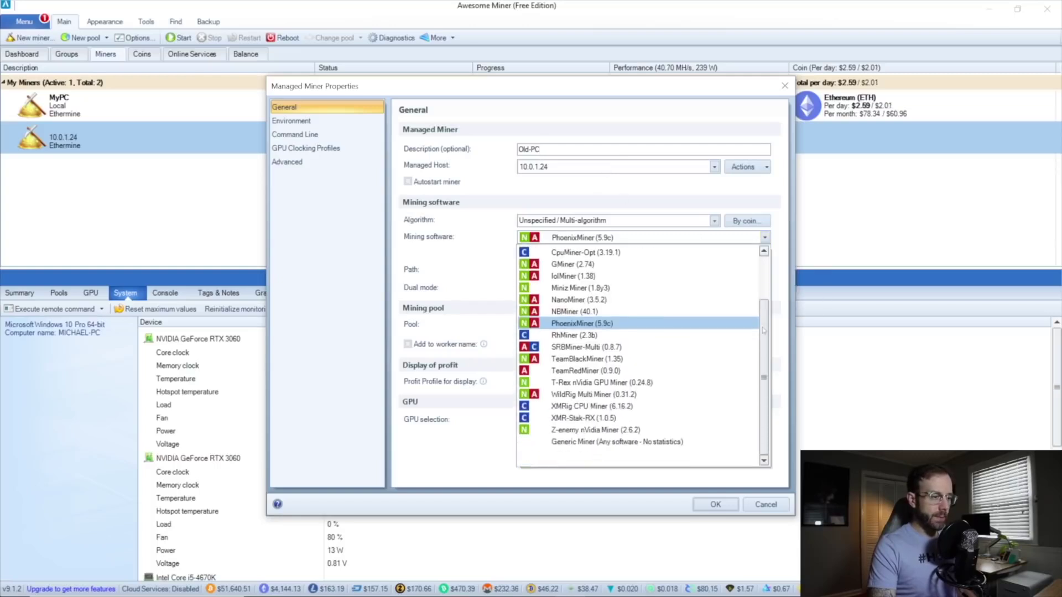
left_click(653, 388)
left_click(714, 221)
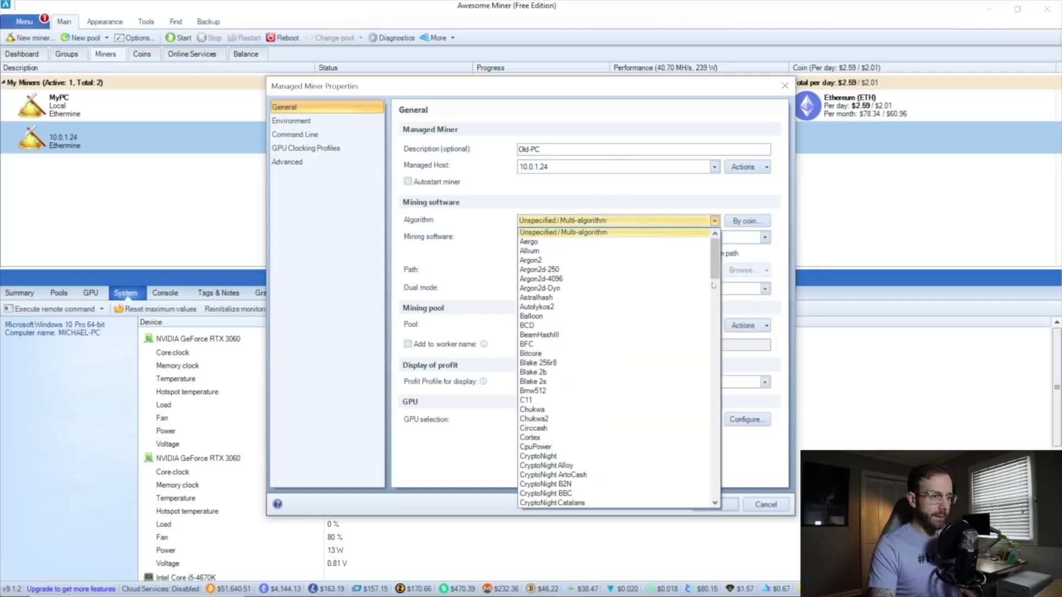
left_click_drag(715, 266, 717, 360)
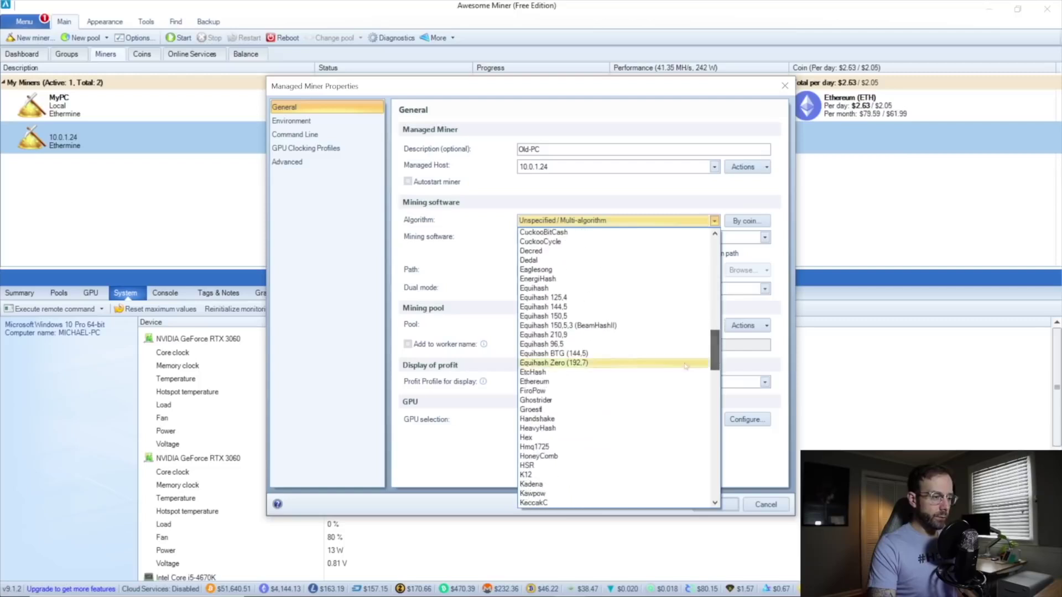
left_click(582, 383)
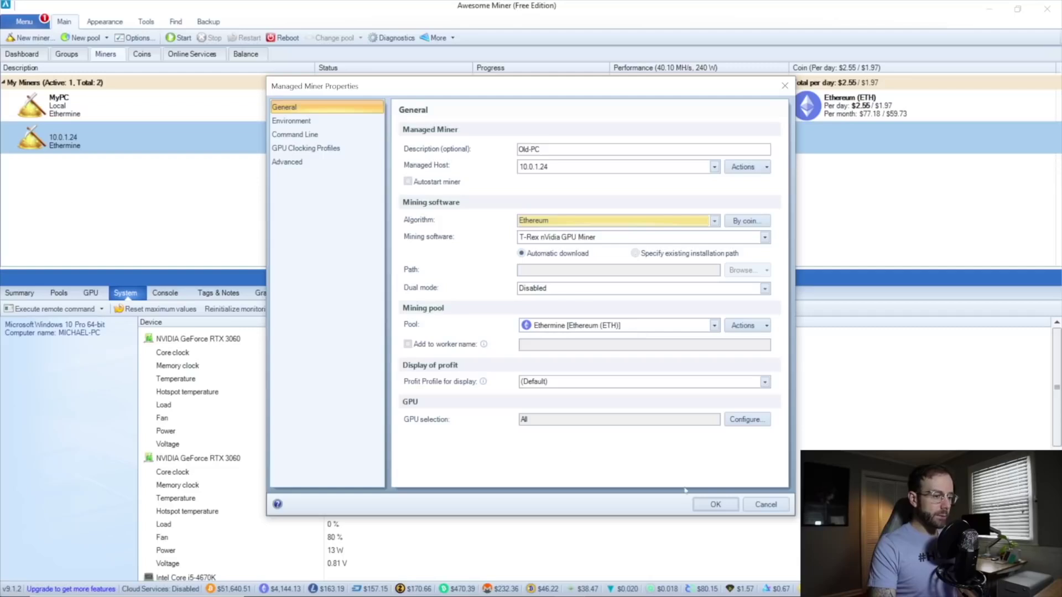
left_click(715, 505)
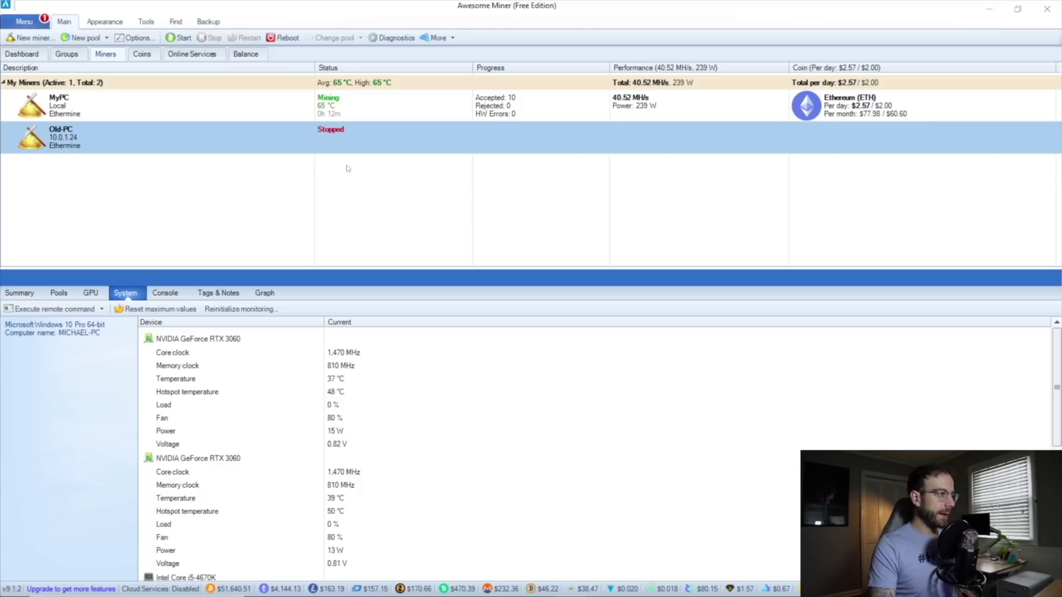
Start Old-PC and show its T-Rex log in the Console.
left_click(182, 37)
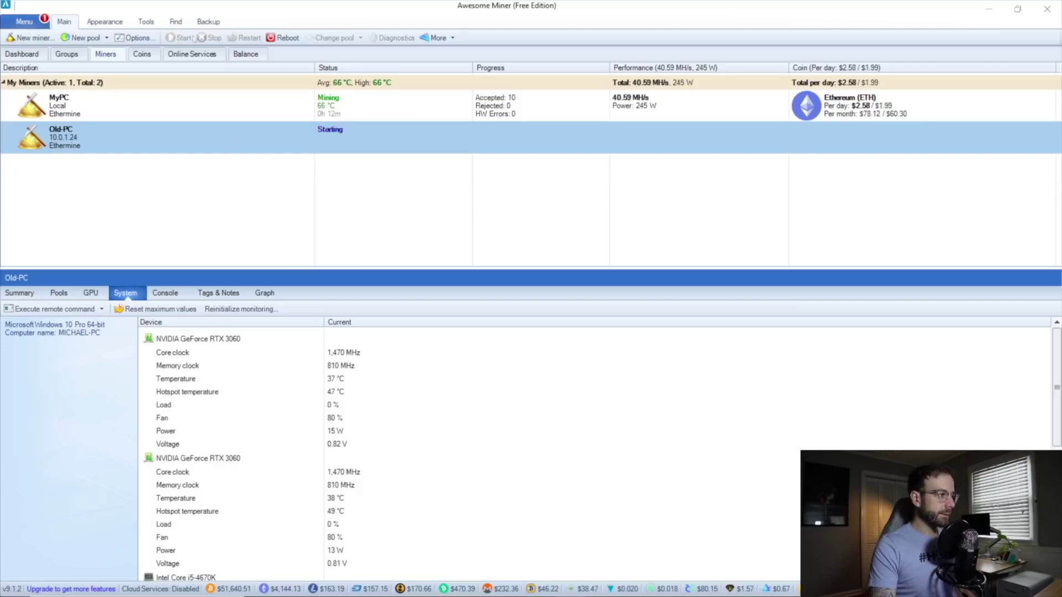
left_click(170, 296)
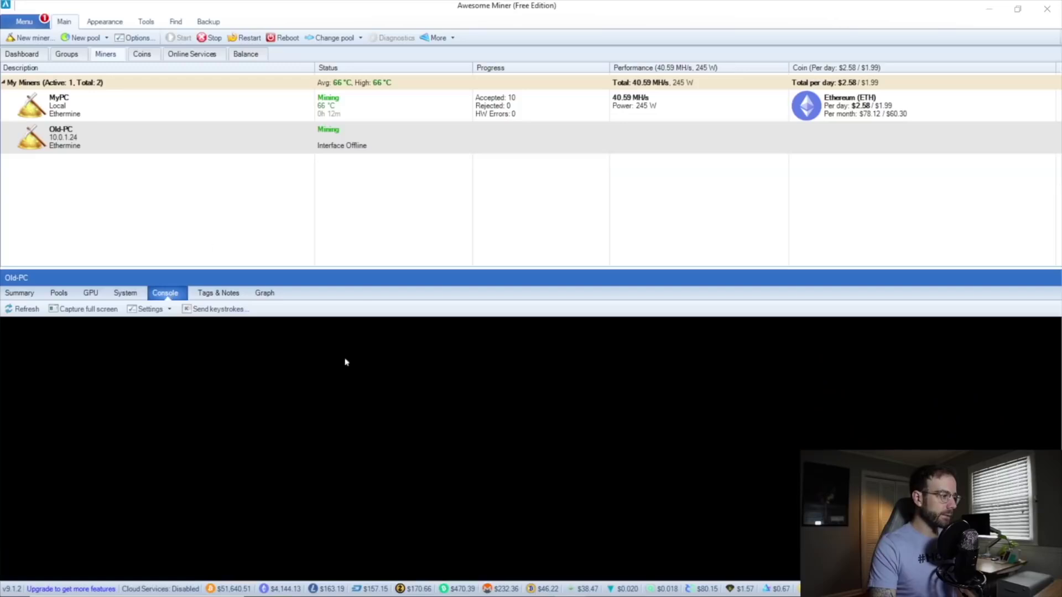
left_click(24, 309)
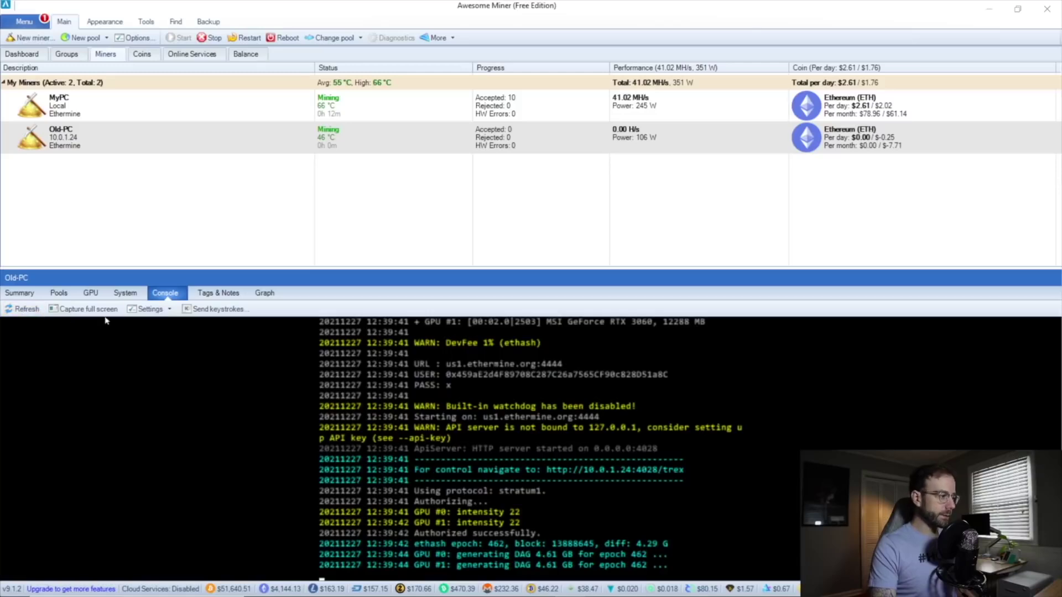
Set console auto-refresh to 2 seconds, refresh the log, then stop Old-PC and select MyPC.
left_click(149, 309)
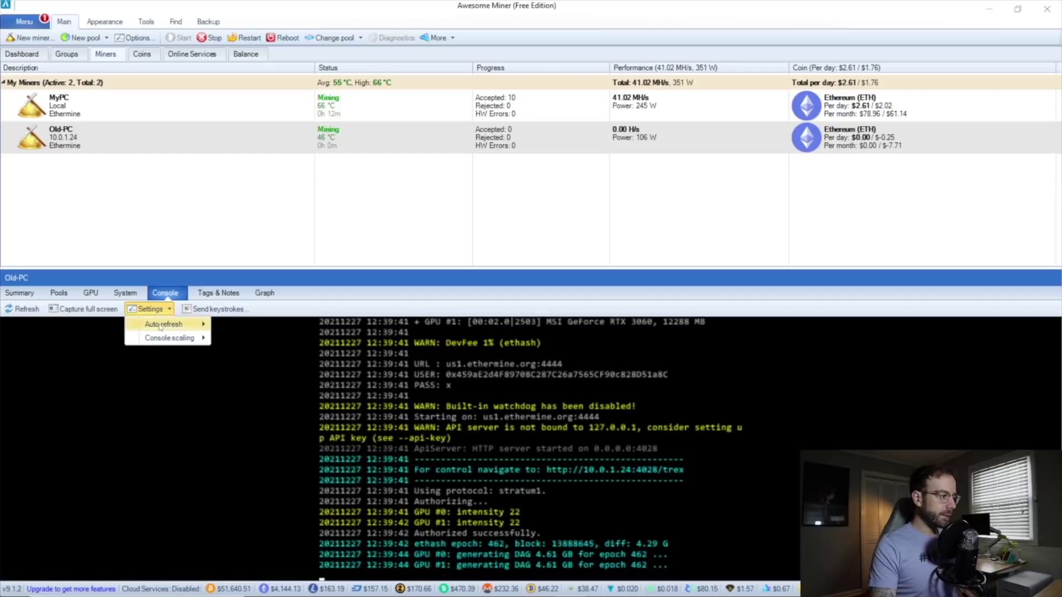
mouse_move(160, 327)
left_click(259, 338)
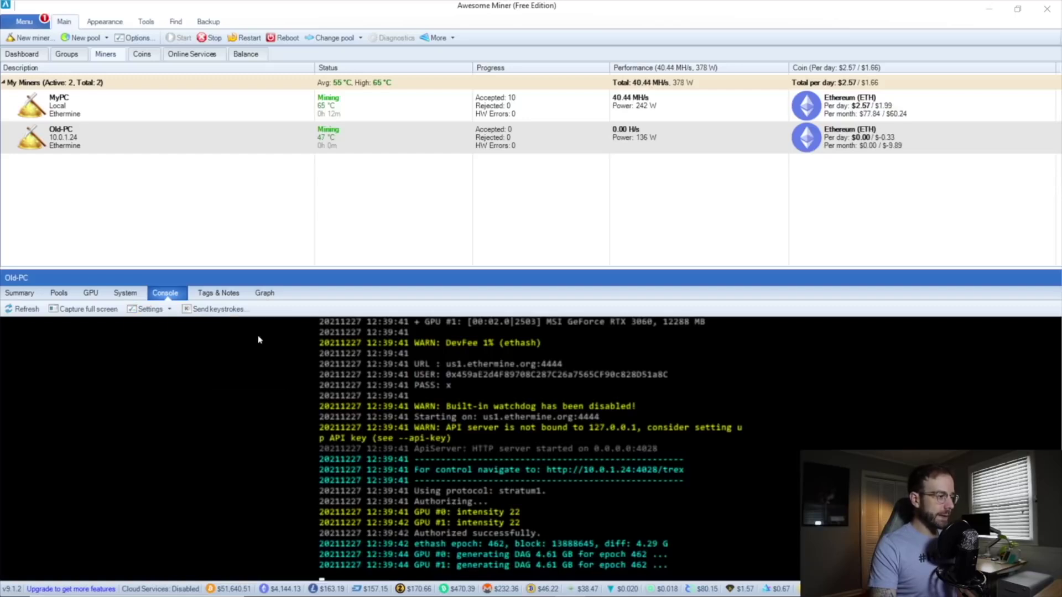
left_click(153, 313)
mouse_move(163, 325)
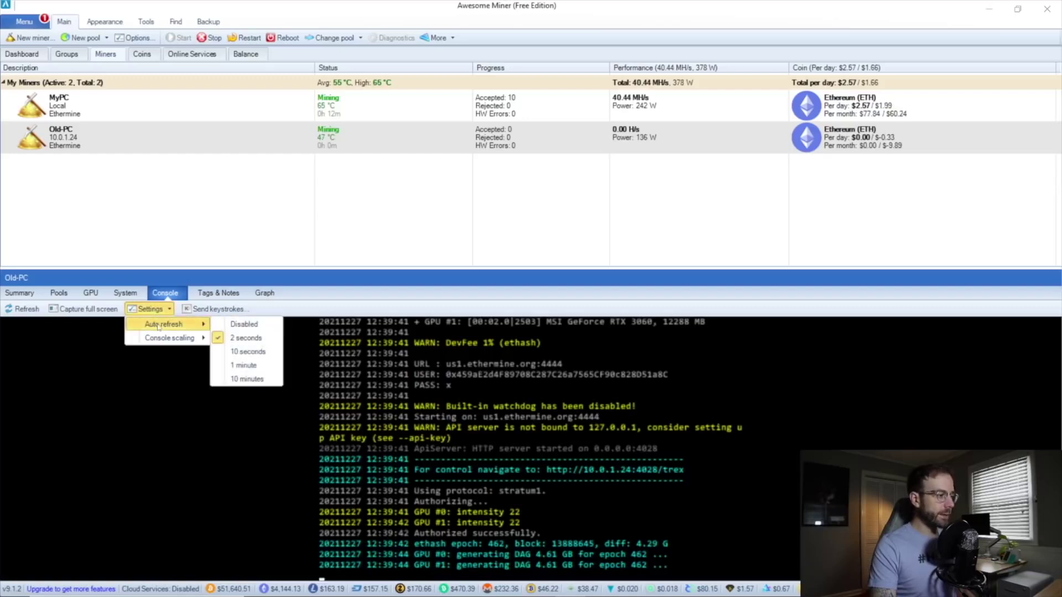
left_click(347, 312)
left_click(23, 311)
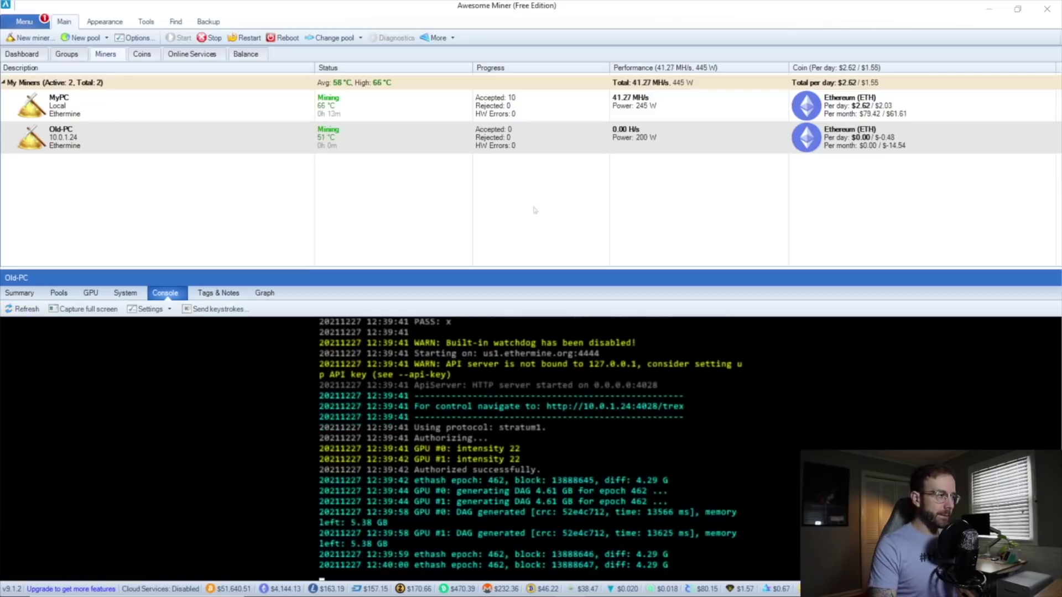
left_click(211, 38)
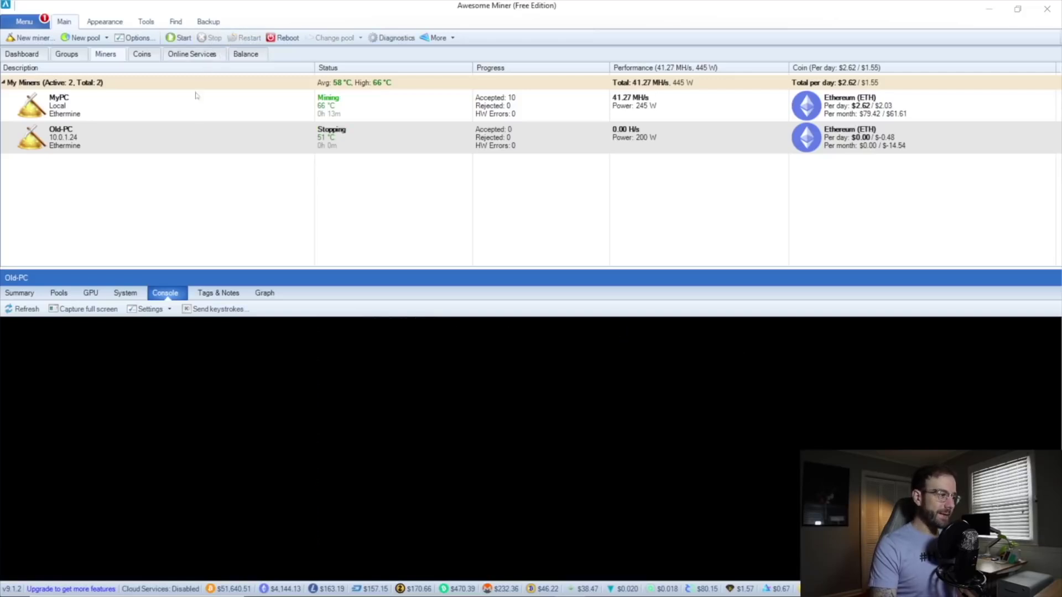
left_click(227, 112)
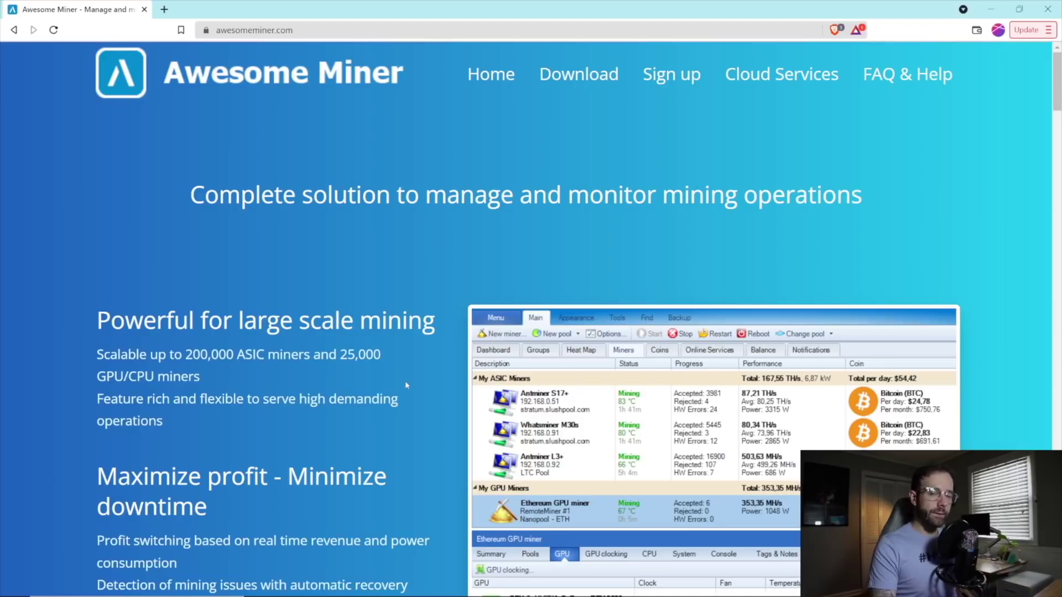
Scroll over the awesomeminer.com homepage headed 'Complete solution to manage and monitor mining operations'.
scroll(407, 385, "down", 2)
scroll(407, 382, "up", 2)
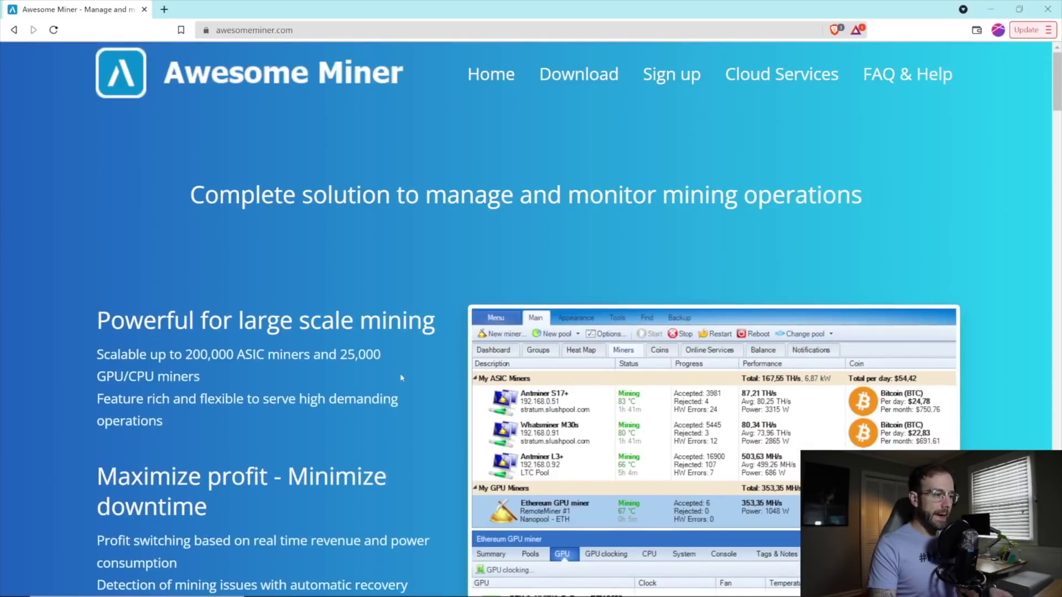